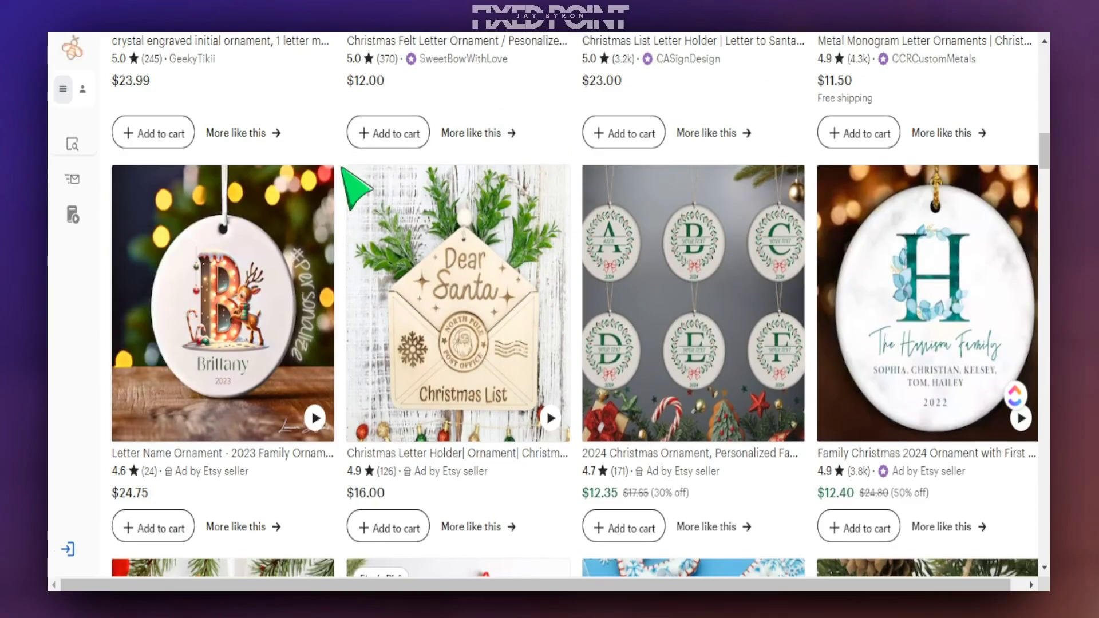
# Examine the personalized letter ornament search results and the plaid letter A ornament listing, including its price and reviews
pyautogui.scroll(15, 404, 263)
pyautogui.scroll(-15, 443, 338)
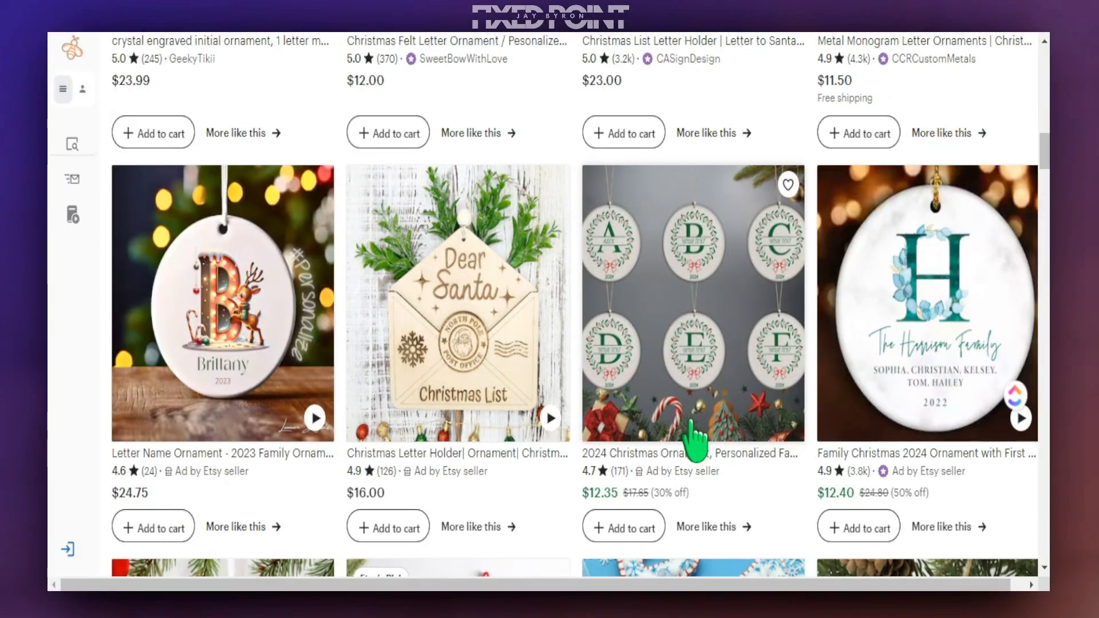
pyautogui.scroll(-10, 701, 441)
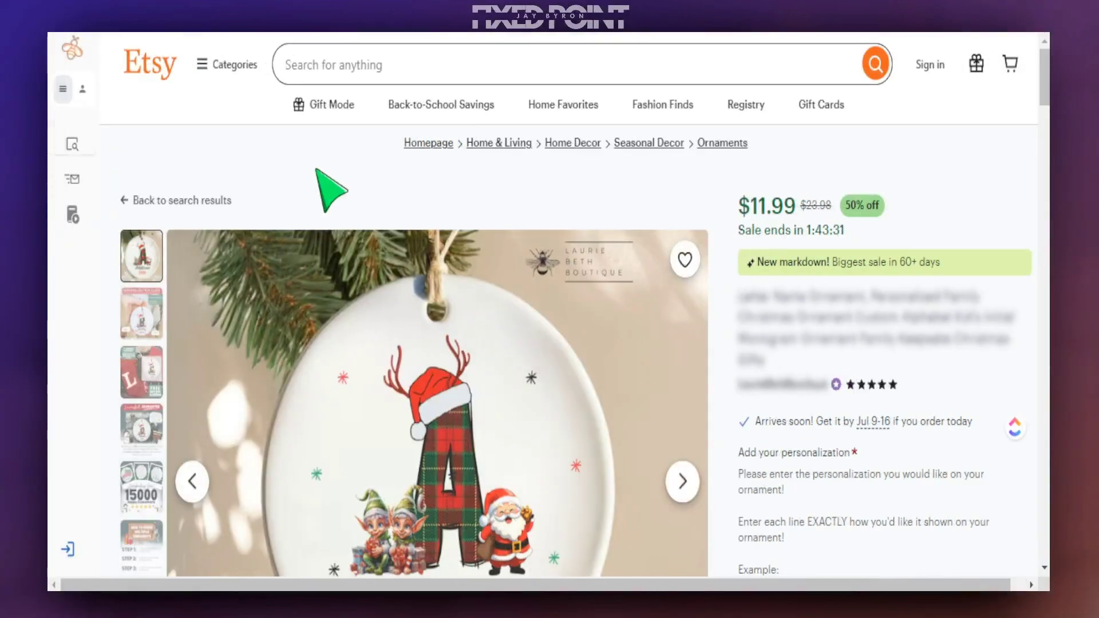
pyautogui.scroll(-2, 461, 255)
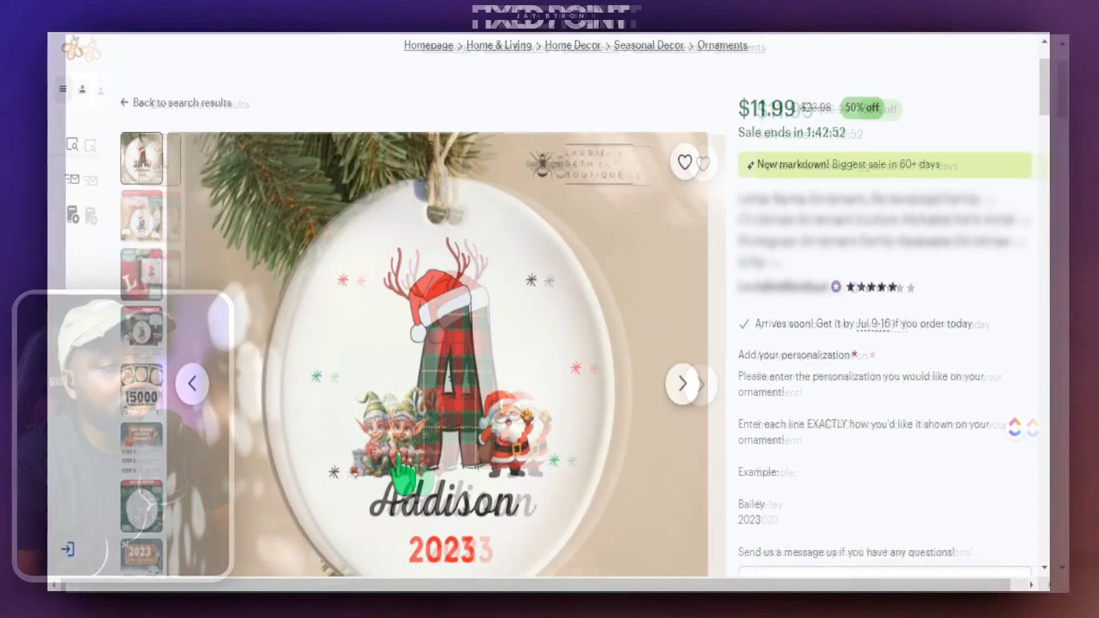
pyautogui.scroll(-5, 384, 423)
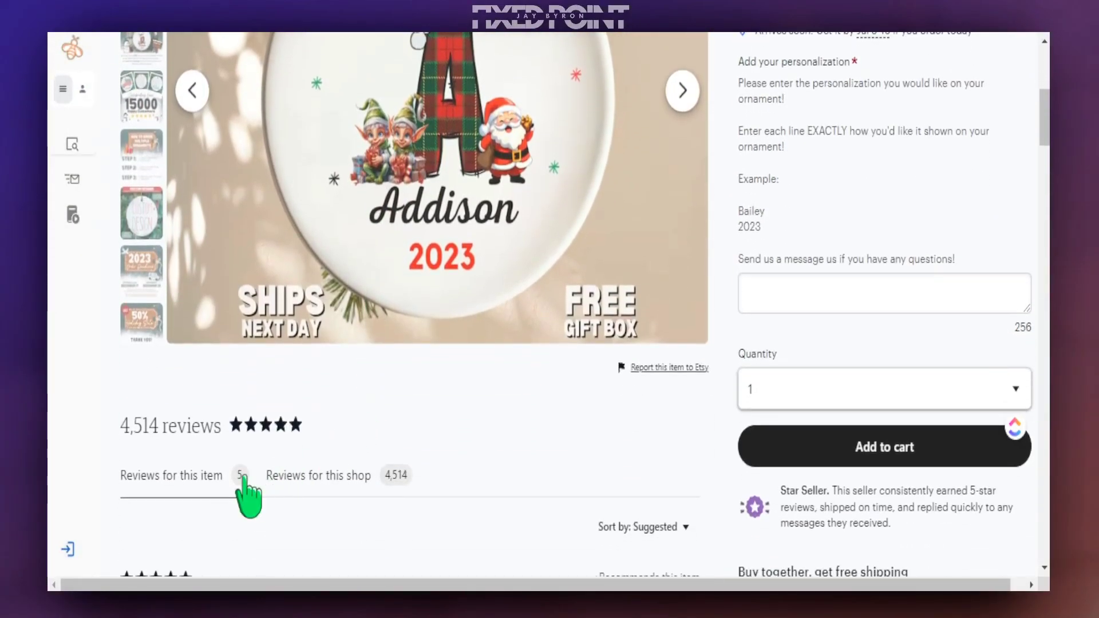
pyautogui.scroll(5, 351, 473)
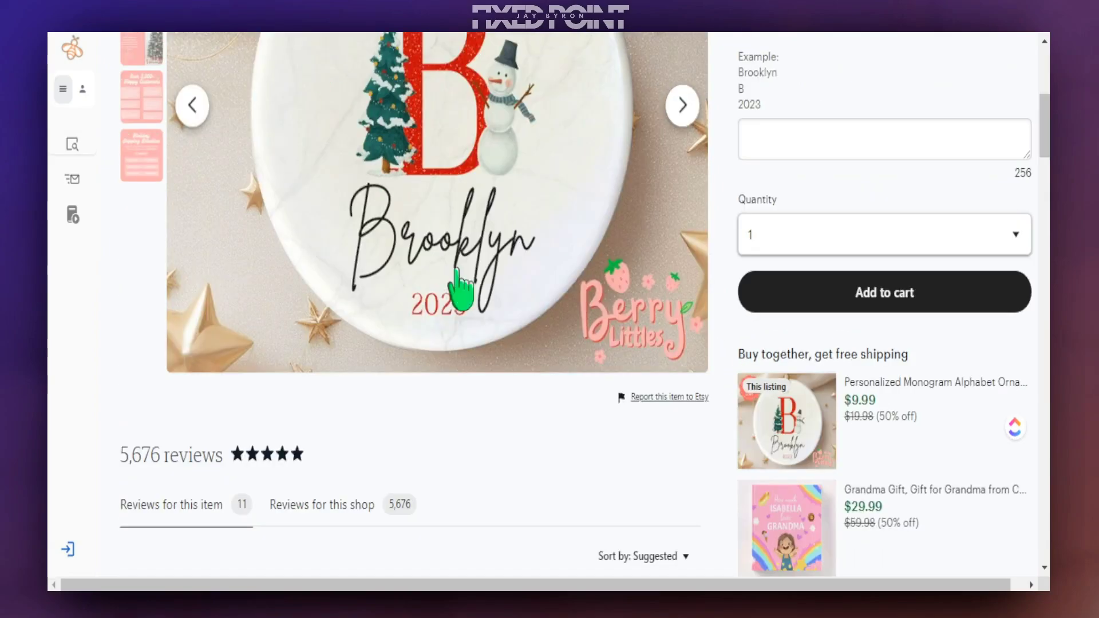
# Examine the letter B ornament listing with the Christmas tree and snowman, checking its design, price and personalization options
pyautogui.scroll(3, 596, 407)
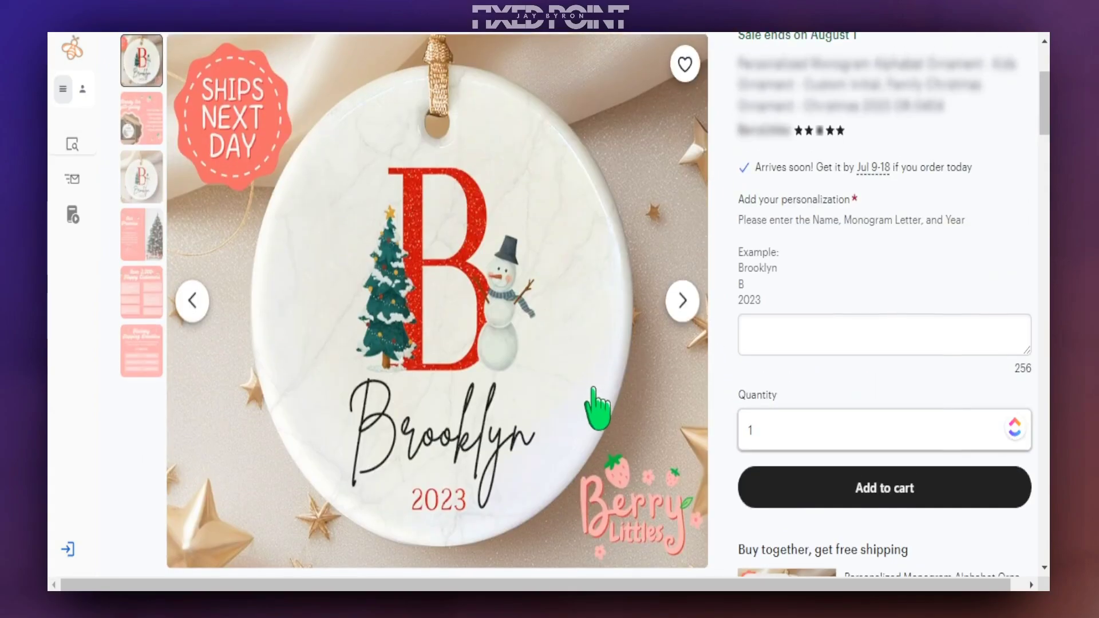
pyautogui.scroll(4, 650, 397)
pyautogui.scroll(-2, 654, 389)
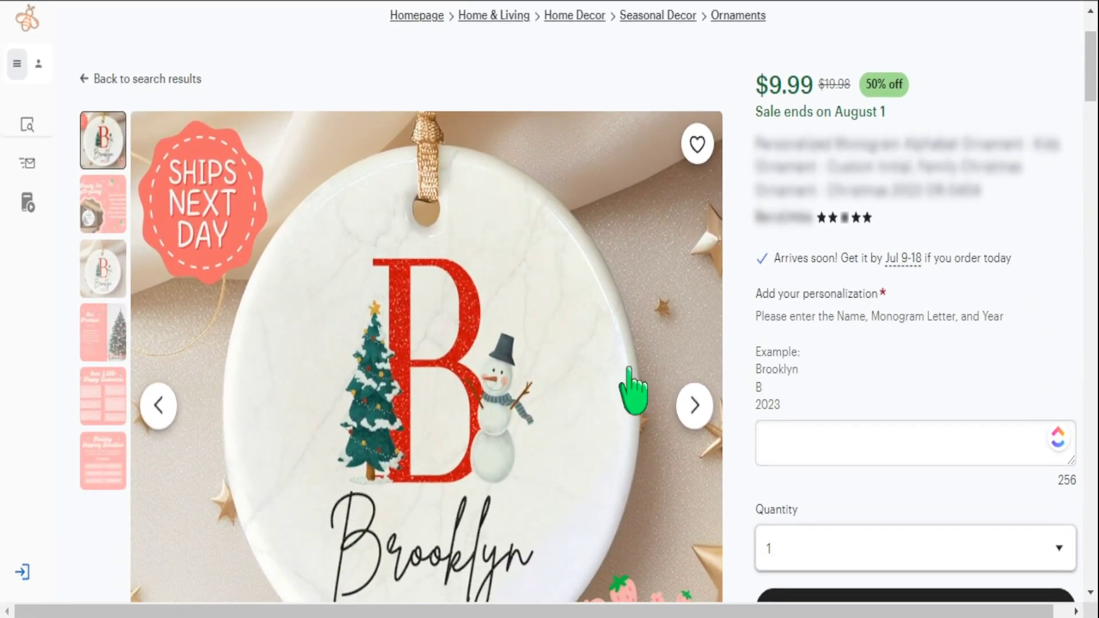
pyautogui.scroll(-2, 472, 312)
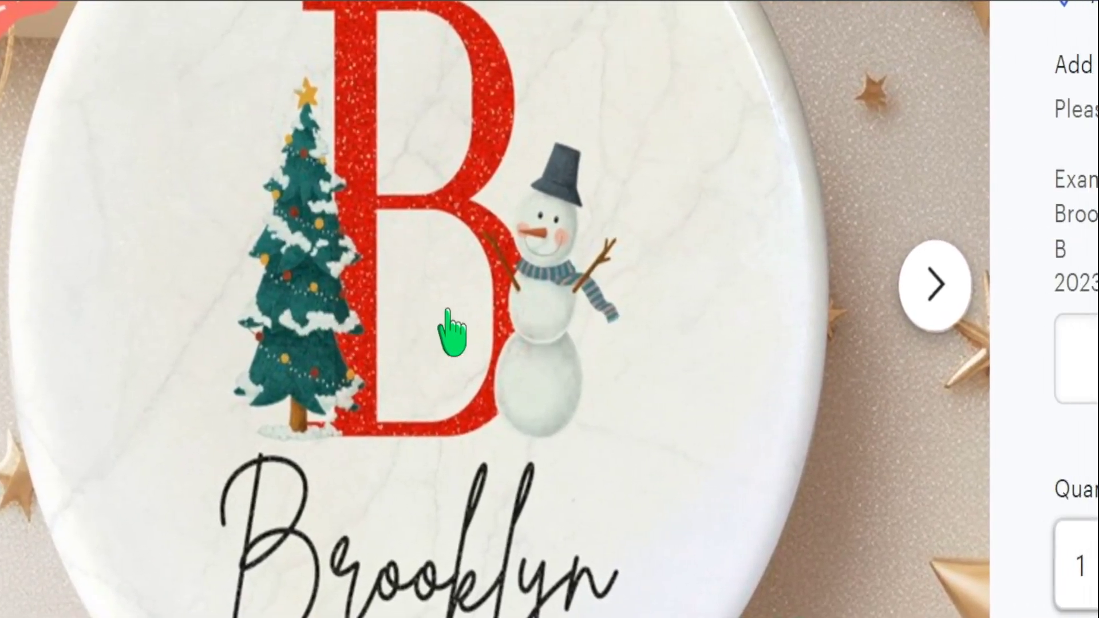
pyautogui.scroll(-5, 422, 400)
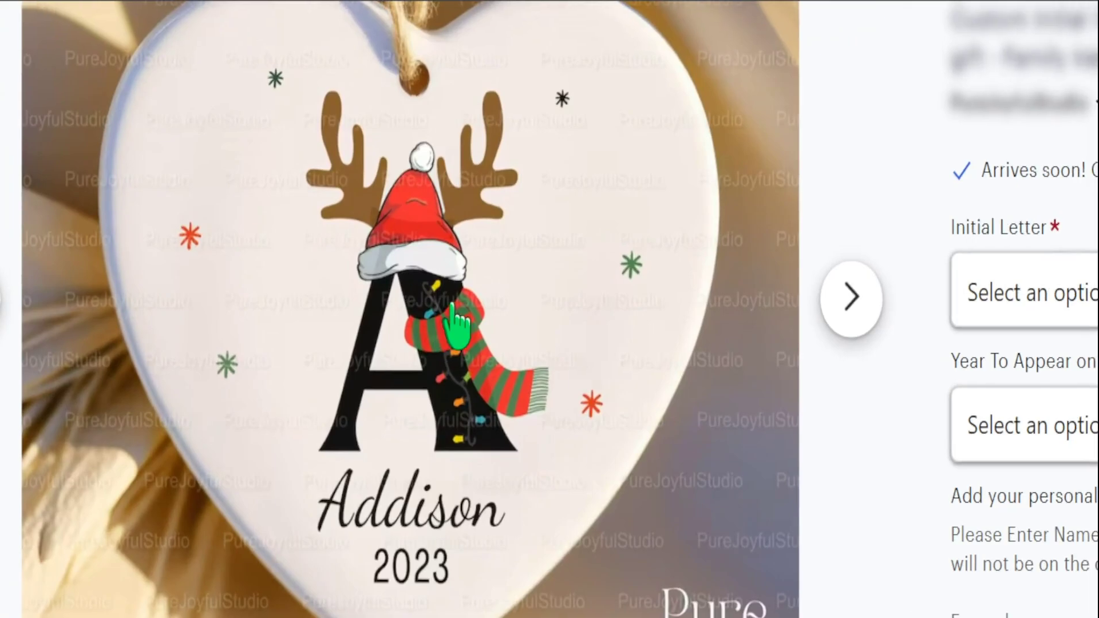
# Compare the price and item reviews of the heart-shaped letter A ornament listing with those of the letter B listing
pyautogui.scroll(2, 280, 239)
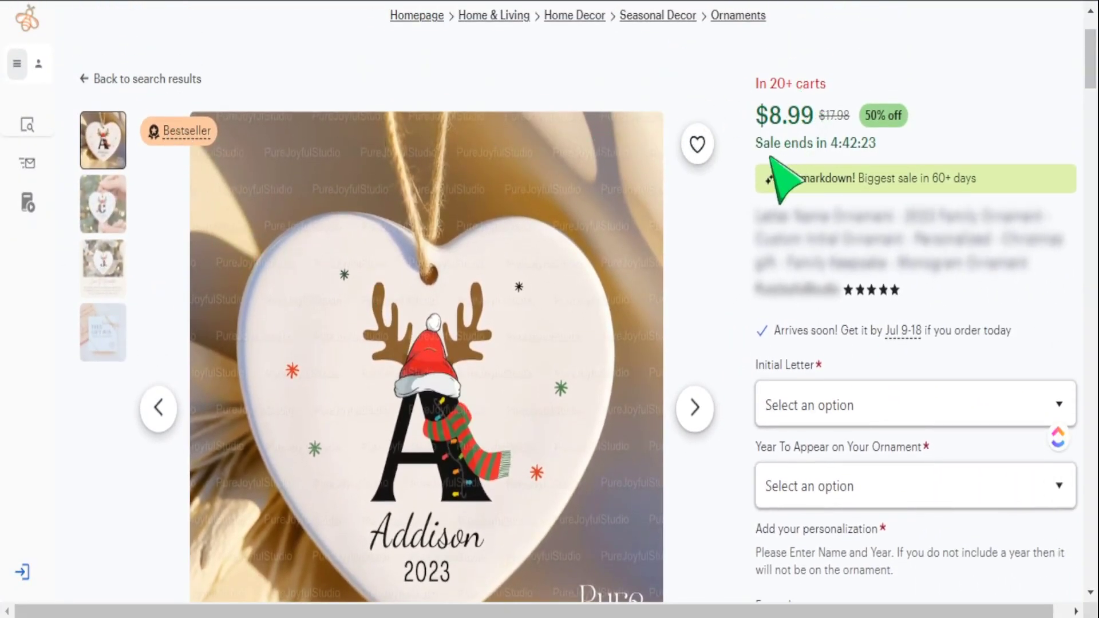
pyautogui.scroll(-8, 559, 324)
pyautogui.scroll(-2, 152, 449)
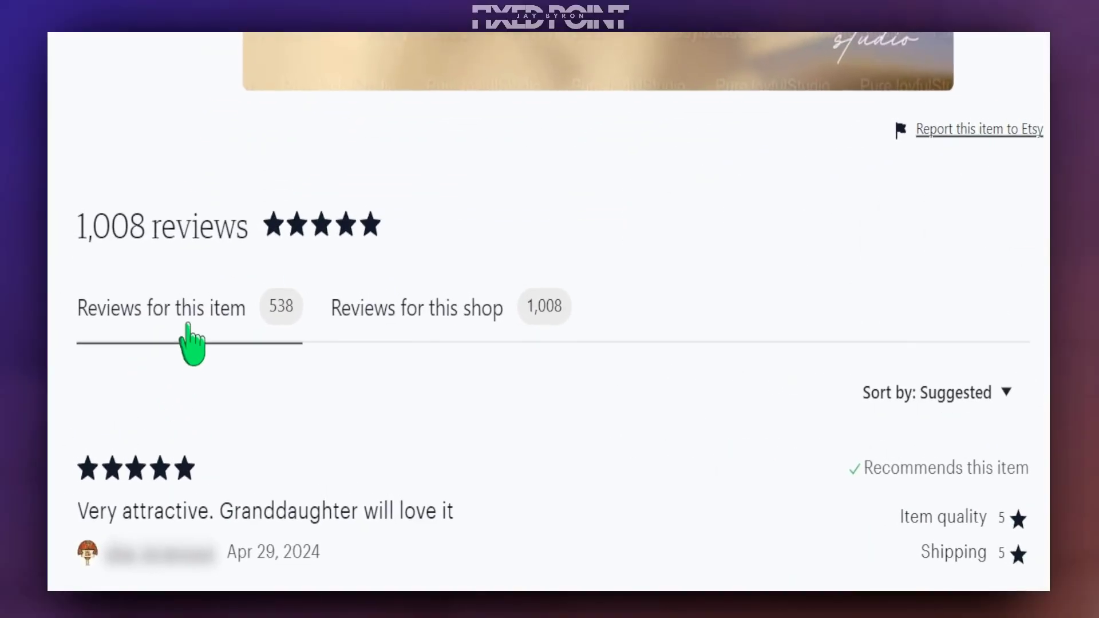
pyautogui.scroll(7, 324, 293)
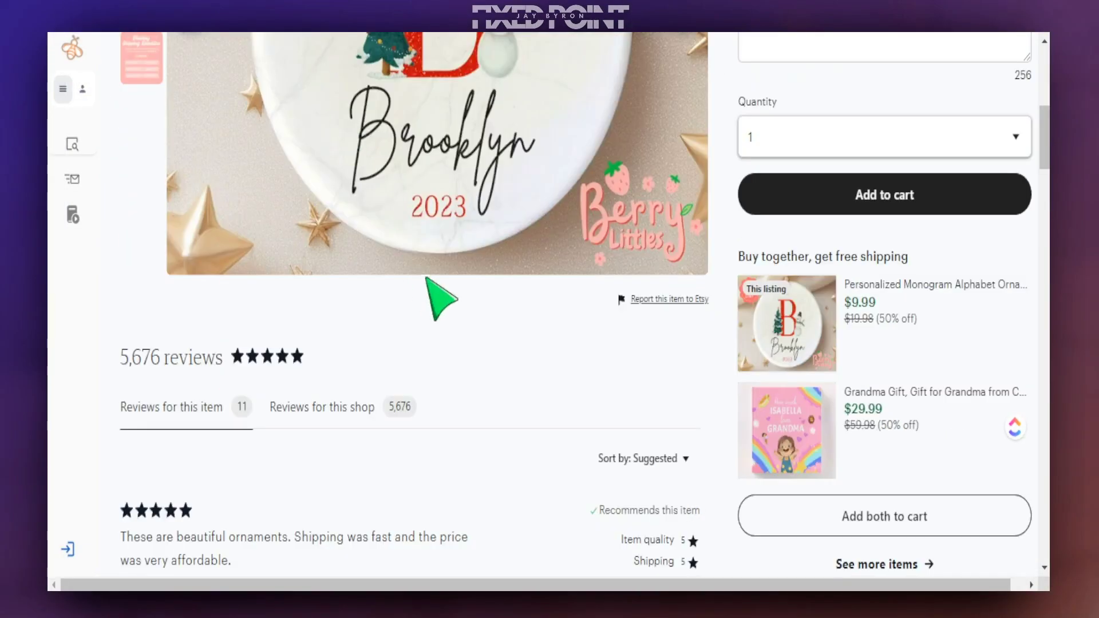
pyautogui.scroll(5, 515, 314)
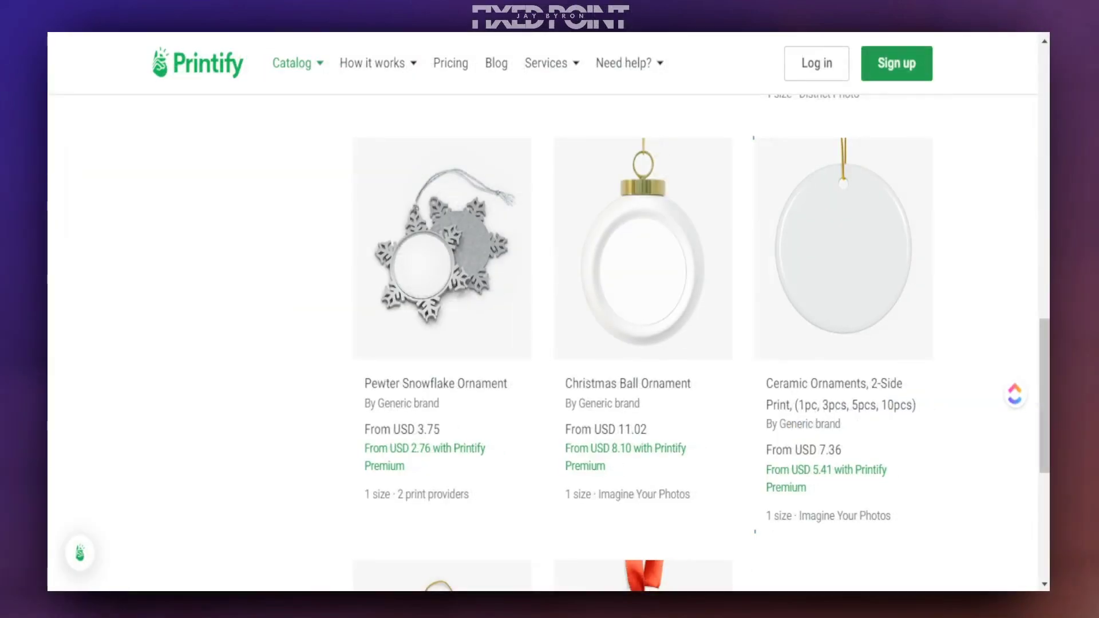
# Switch to Printify and compare the regular and Premium prices of the ornaments available for the USA market
pyautogui.scroll(10, 407, 272)
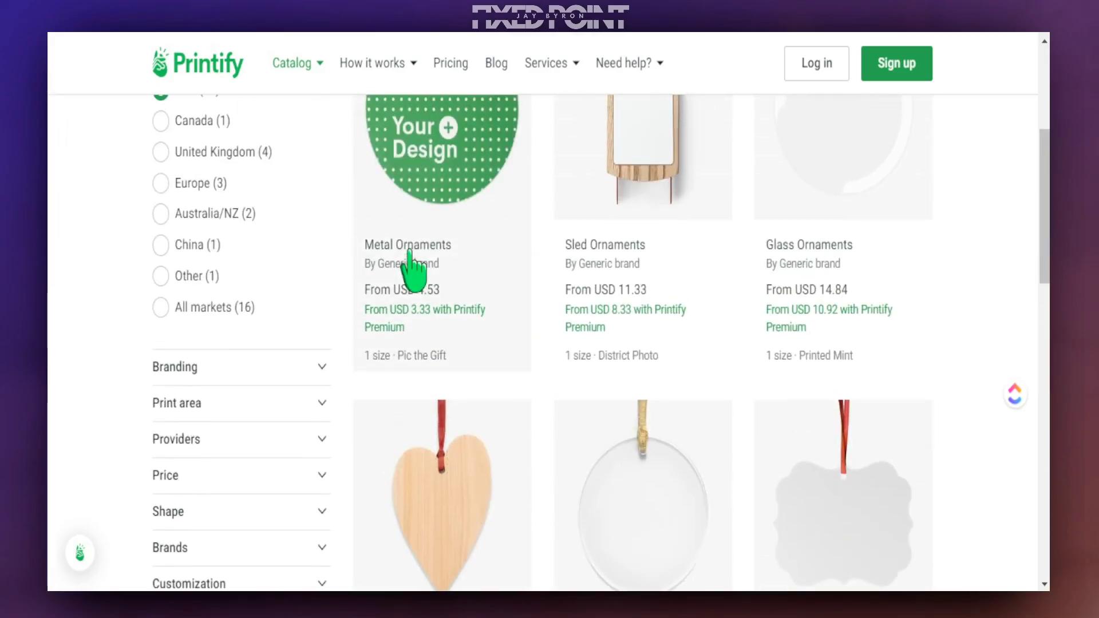
pyautogui.scroll(5, 407, 252)
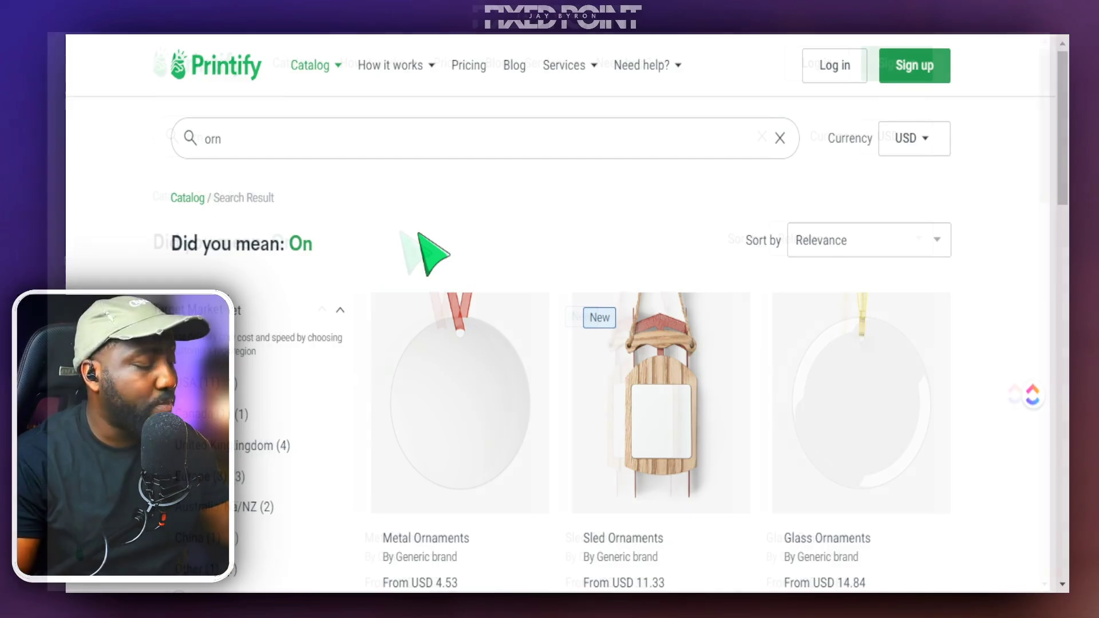
pyautogui.scroll(-5, 523, 307)
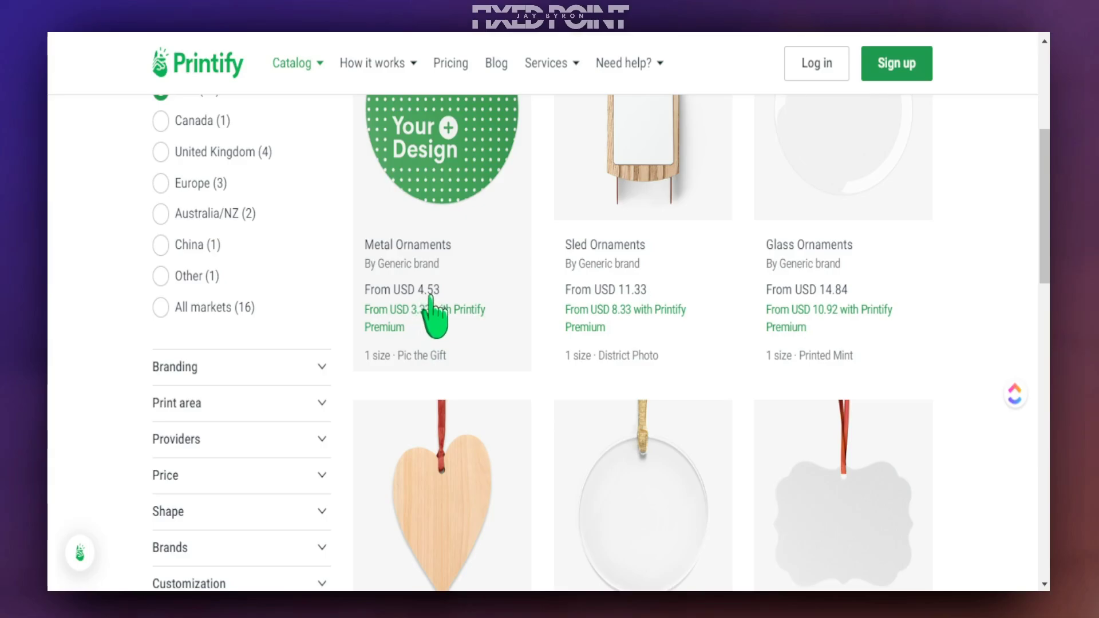
pyautogui.scroll(2, 441, 297)
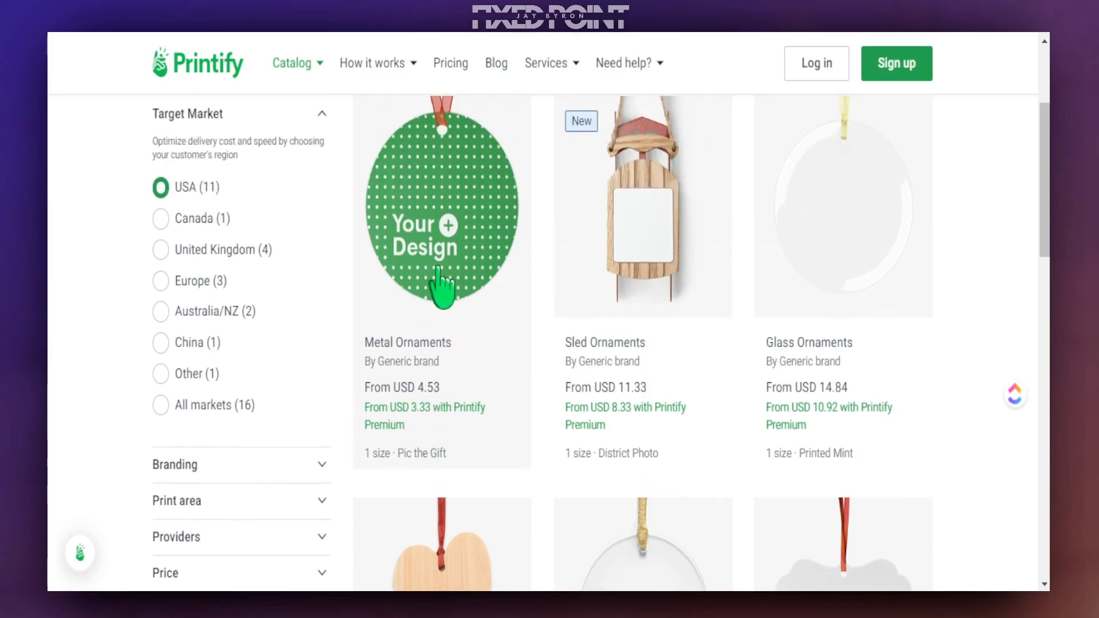
pyautogui.scroll(-13, 833, 349)
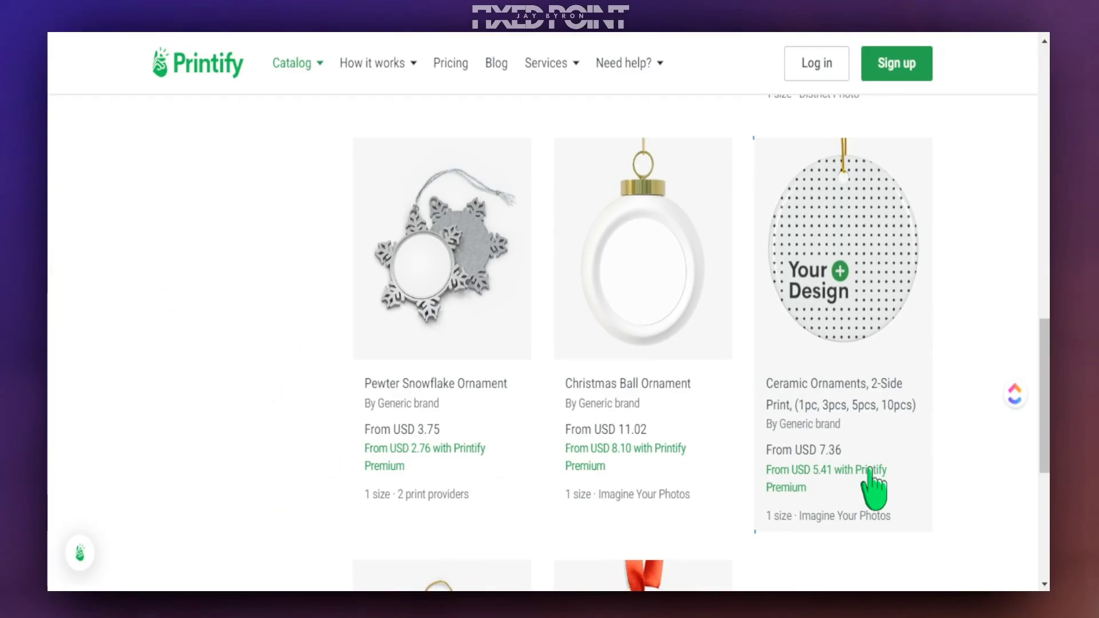
# Open the Printify pricing page and look through it
pyautogui.click(452, 63)
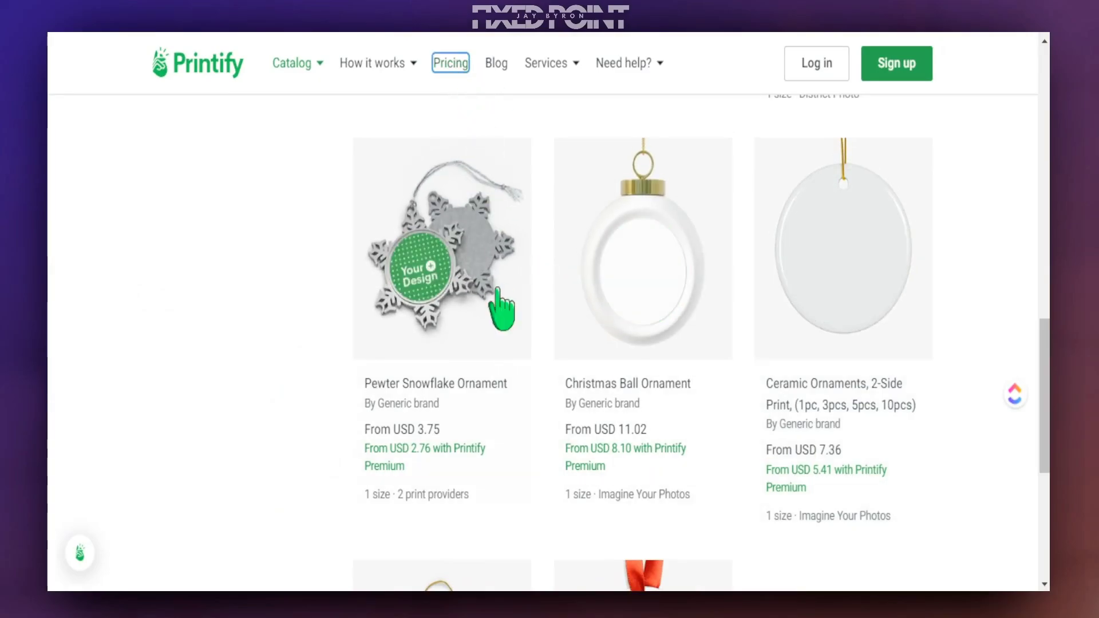
pyautogui.scroll(-2, 532, 383)
pyautogui.scroll(-4, 544, 401)
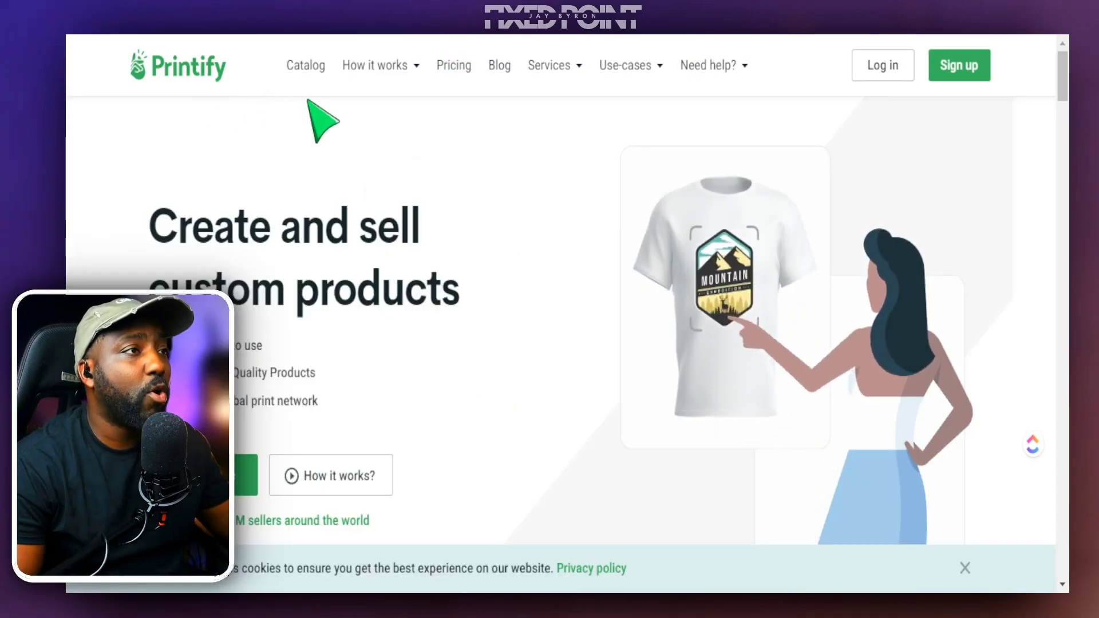
# Open the Ornaments category under Home & Living in the Printify catalog and browse its products
pyautogui.click(287, 64)
pyautogui.moveTo(295, 65)
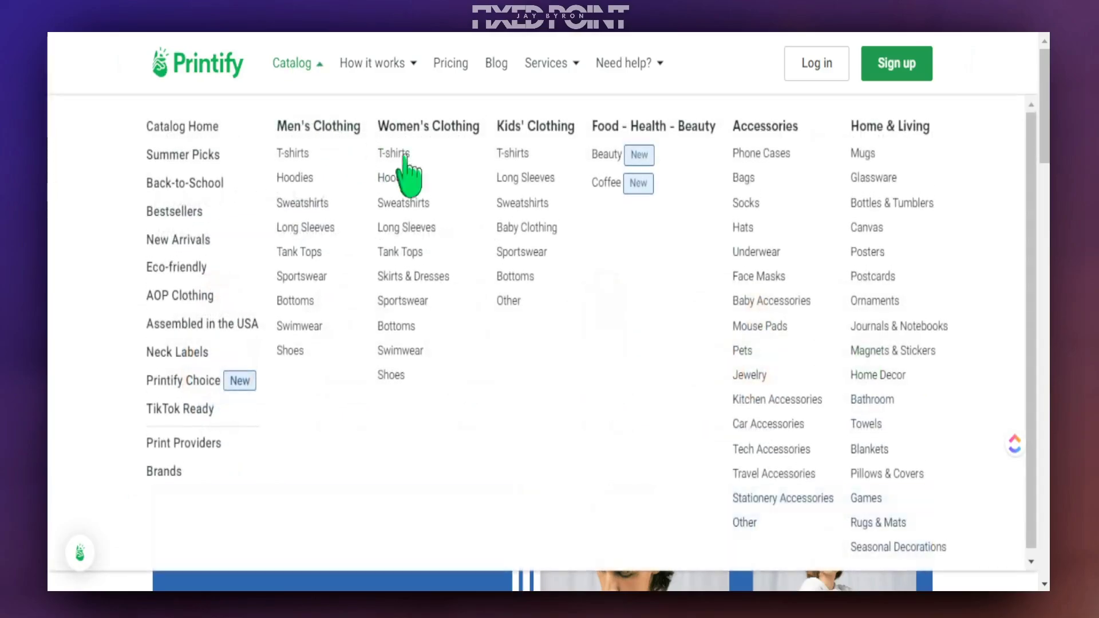
pyautogui.click(887, 301)
pyautogui.scroll(-5, 889, 315)
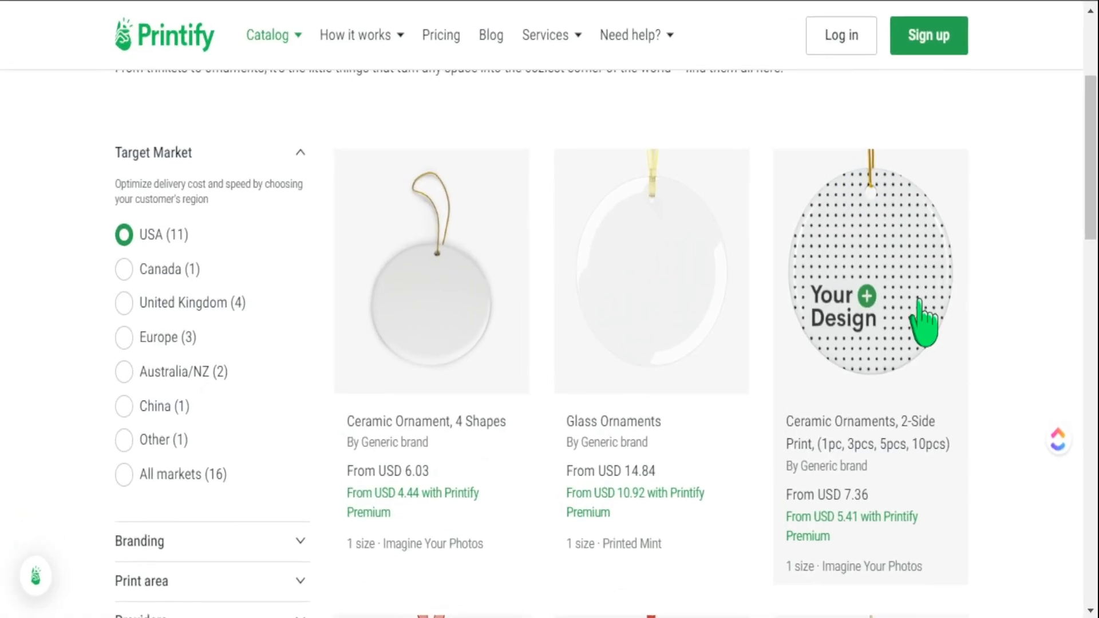
pyautogui.scroll(-4, 890, 324)
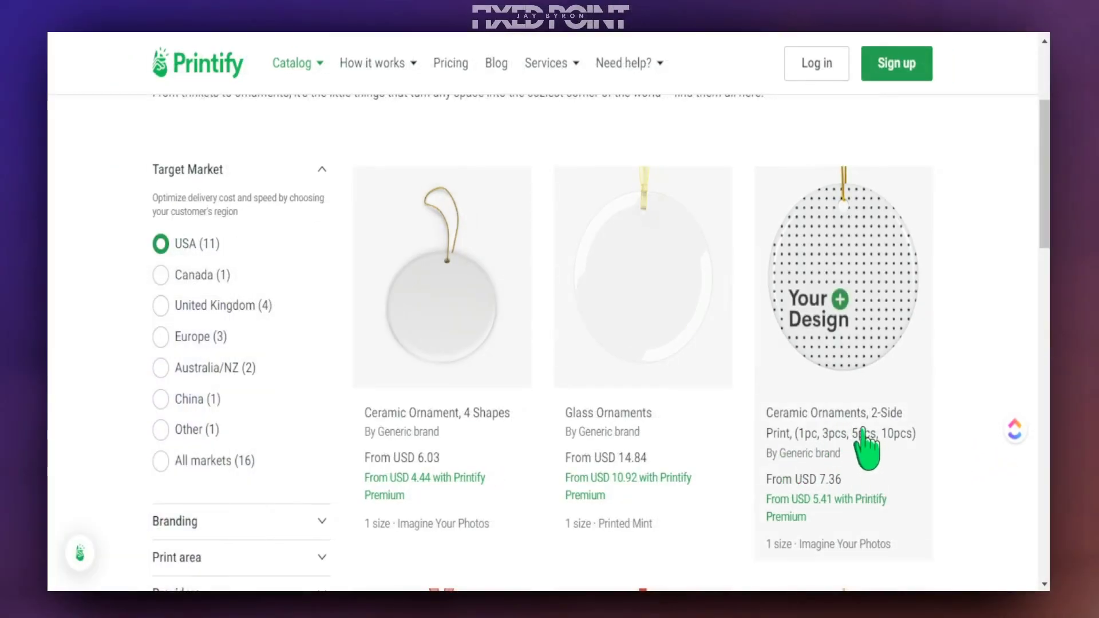
# Open the Ceramic Ornaments, 2-Side Print product, check the provider's shipping and production details, and start designing with Imagine Your Photos
pyautogui.click(824, 431)
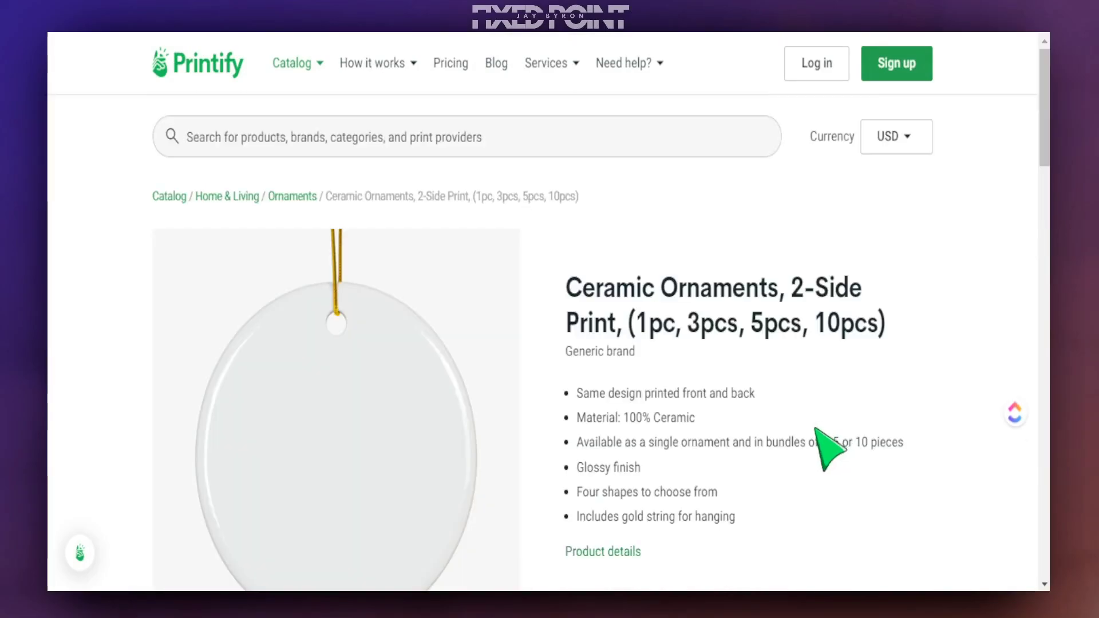
pyautogui.scroll(-2, 653, 372)
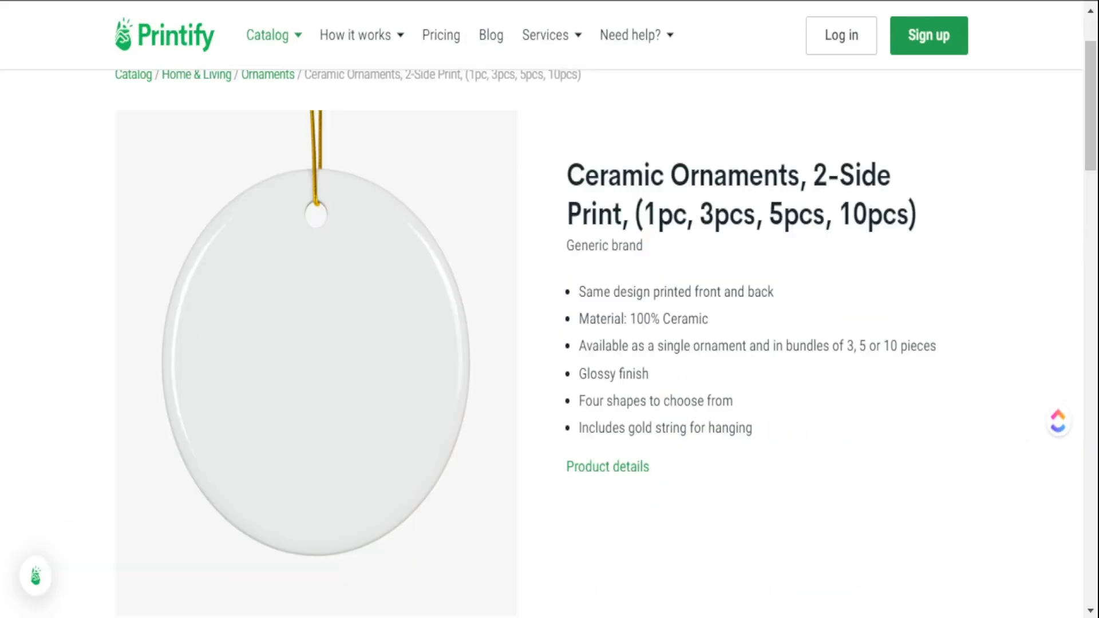
pyautogui.scroll(-10, 761, 393)
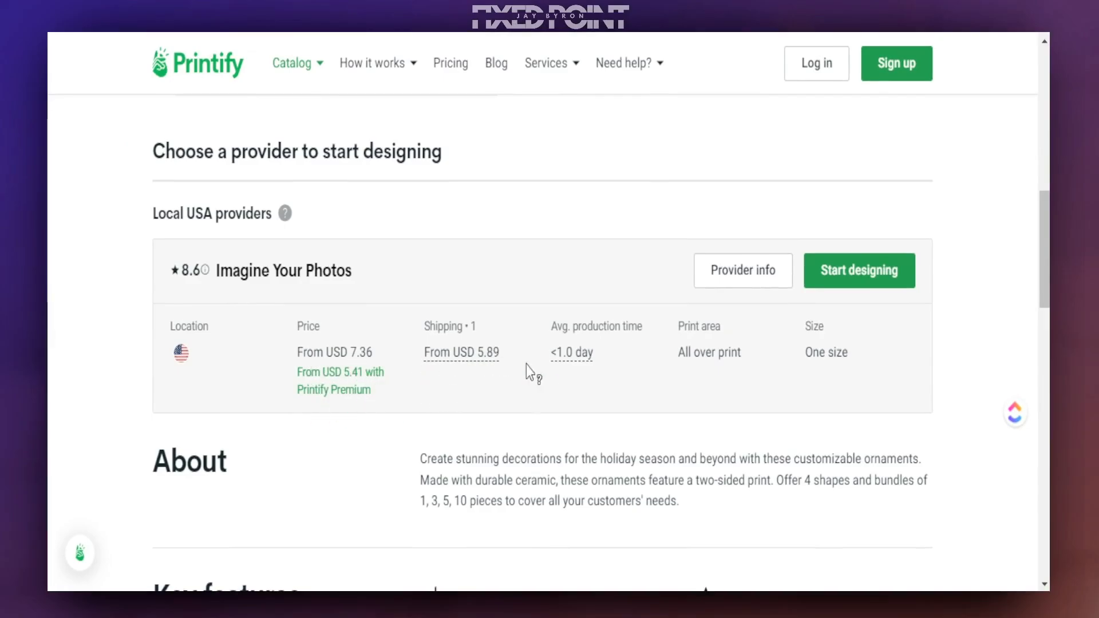
pyautogui.moveTo(601, 354)
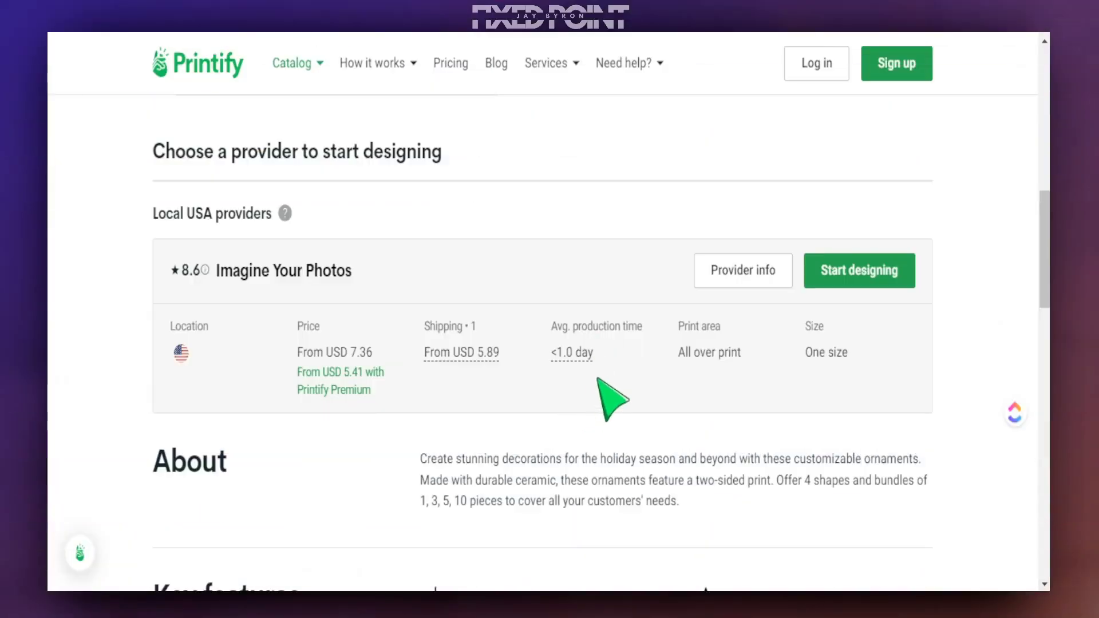
pyautogui.moveTo(586, 352)
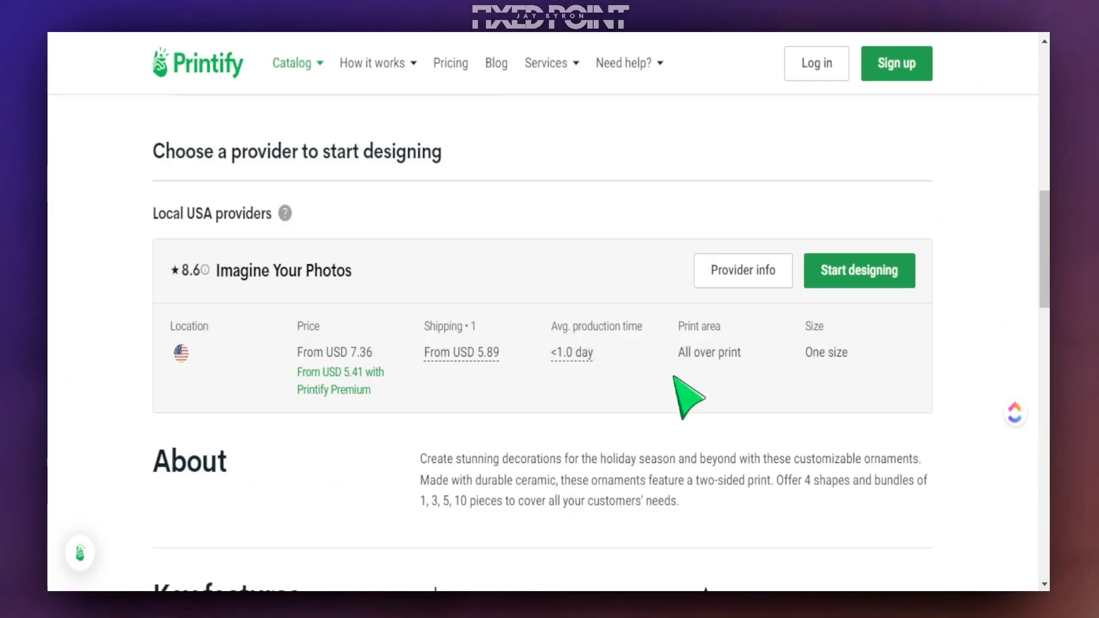
pyautogui.click(839, 274)
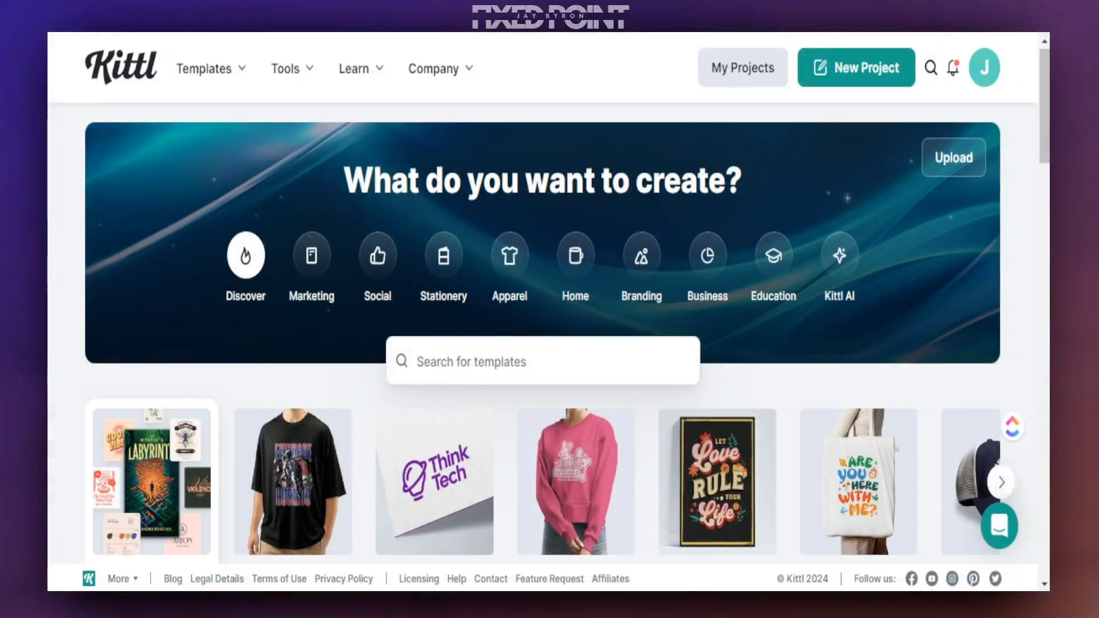
# Create a new Kittl project with a custom artboard 954 px wide and 954 px high at 72 DPI
pyautogui.click(846, 70)
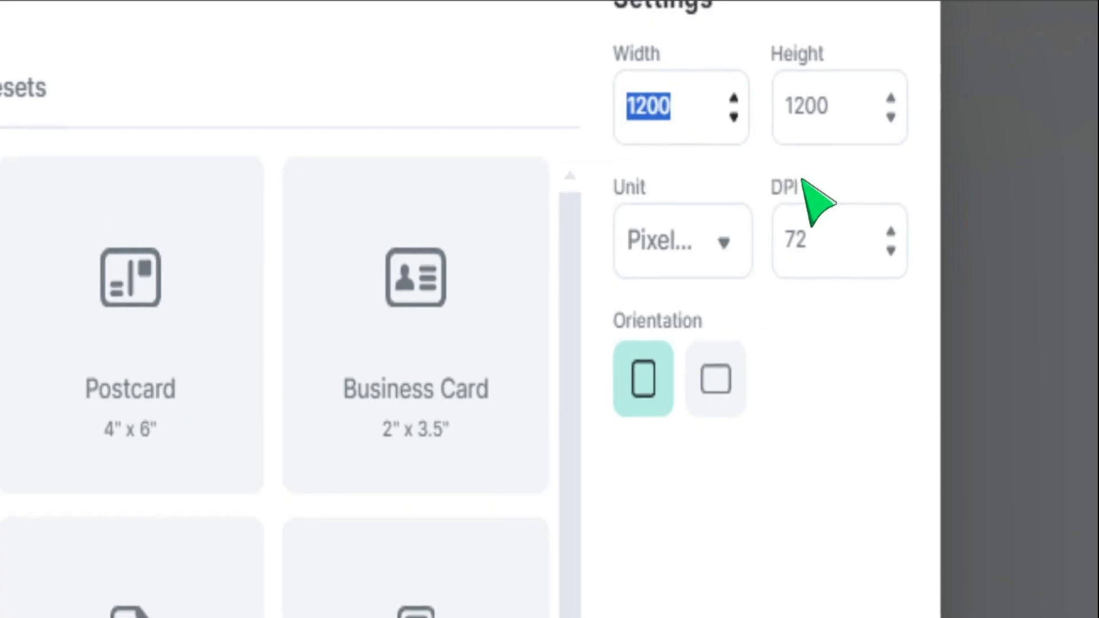
pyautogui.click(748, 137)
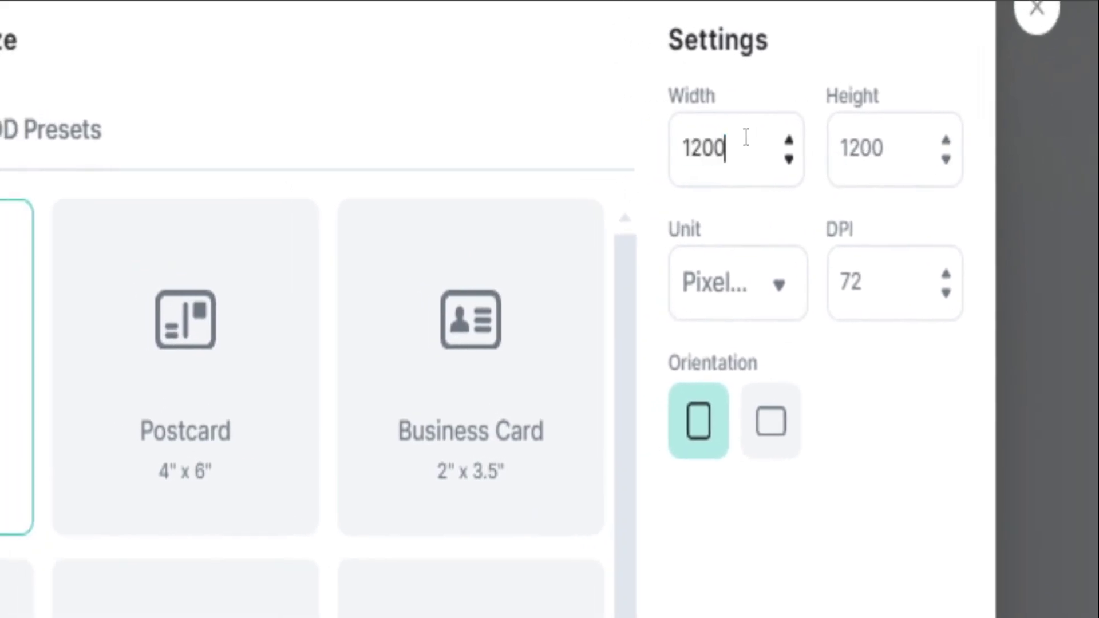
pyautogui.write('95')
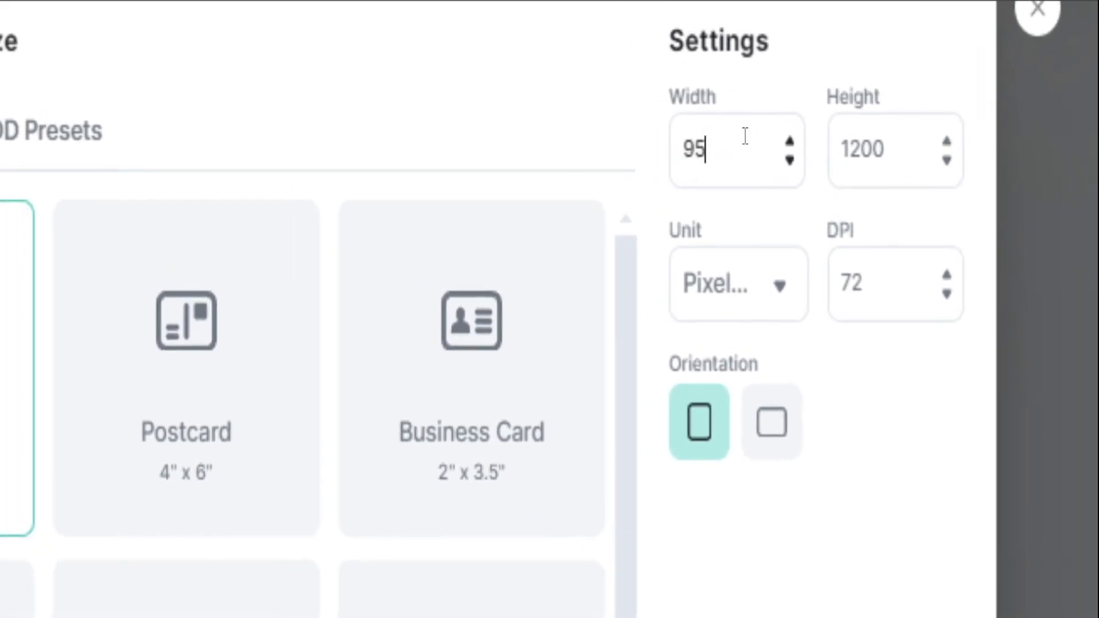
pyautogui.write('4')
pyautogui.doubleClick(892, 153)
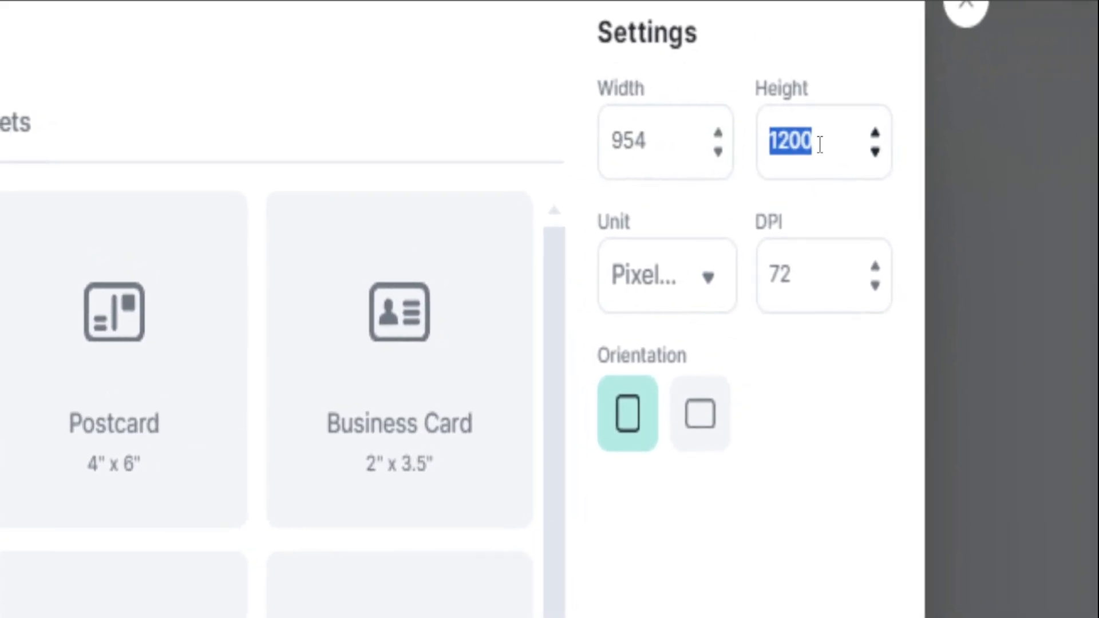
pyautogui.write('954')
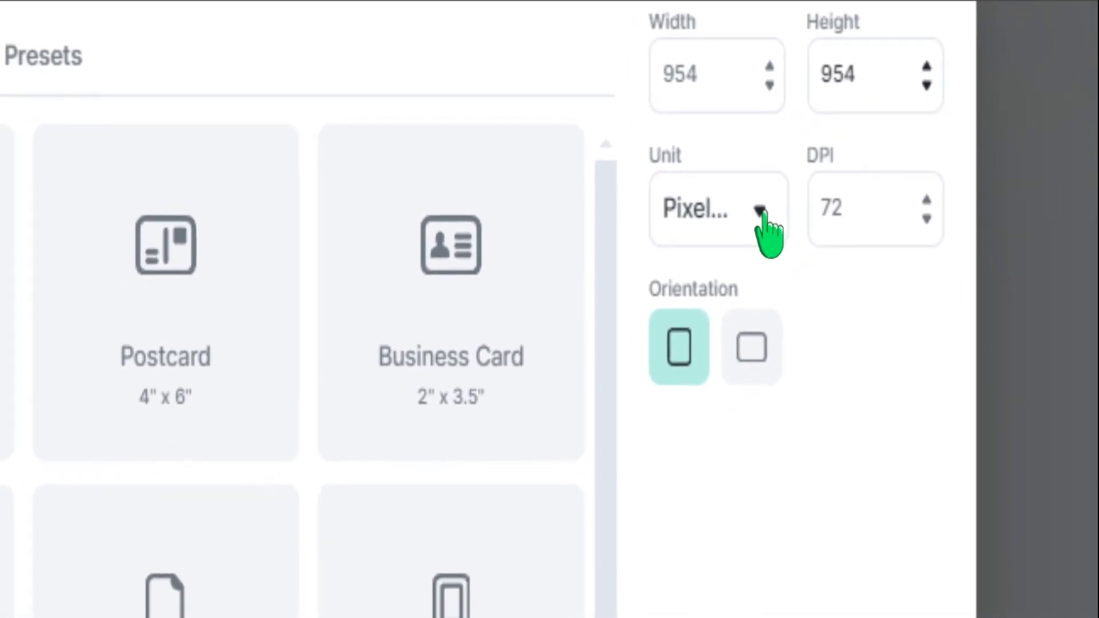
pyautogui.doubleClick(825, 211)
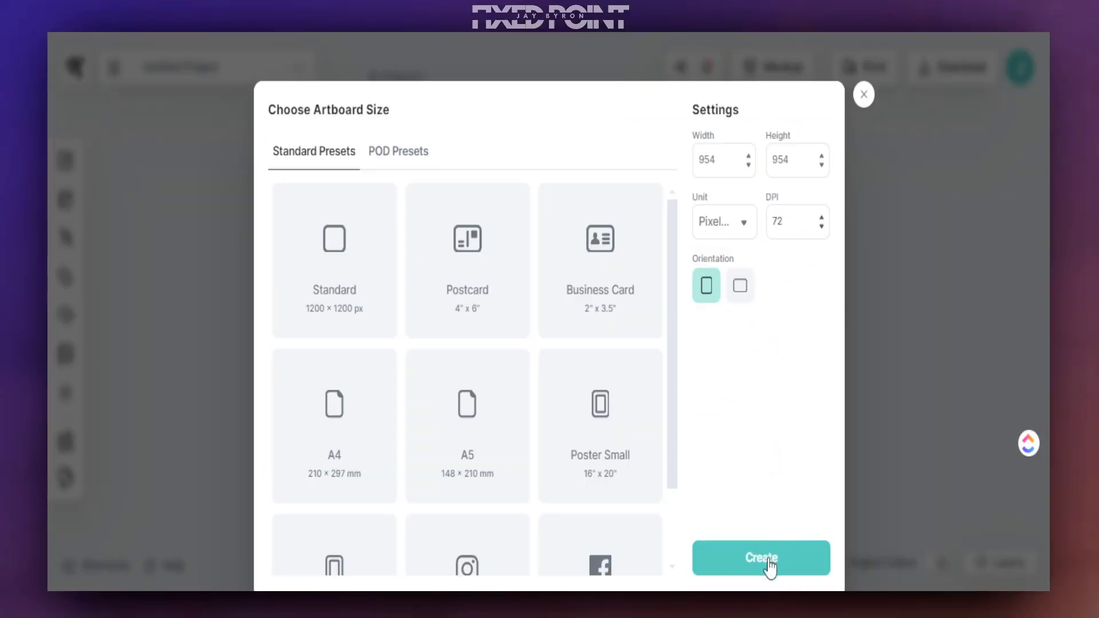
pyautogui.click(769, 561)
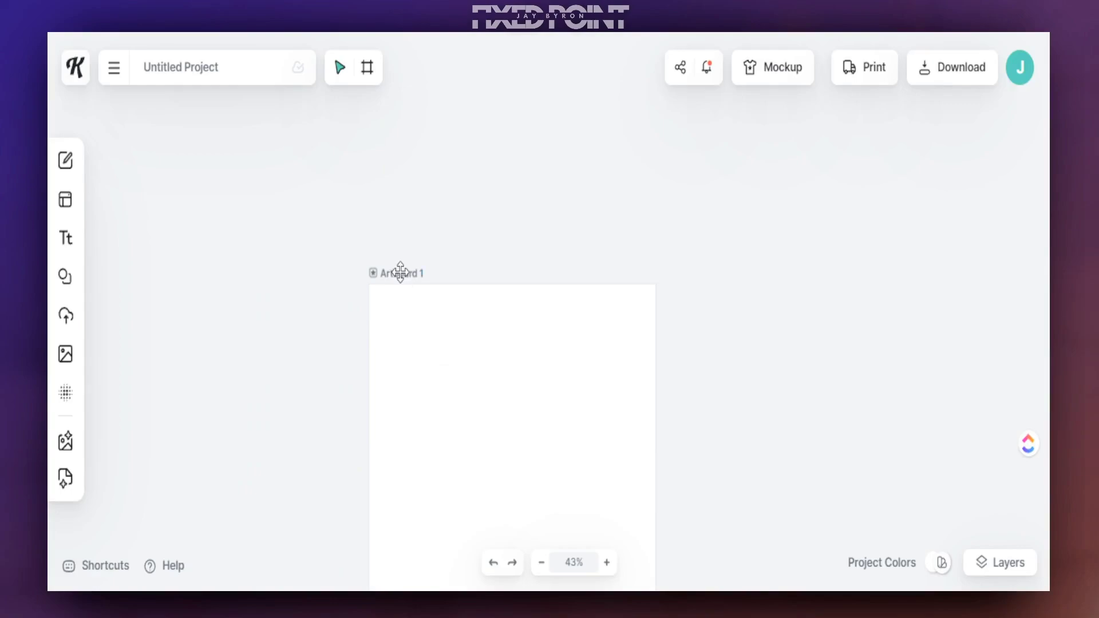
pyautogui.click(400, 272)
pyautogui.click(548, 569)
pyautogui.click(606, 564)
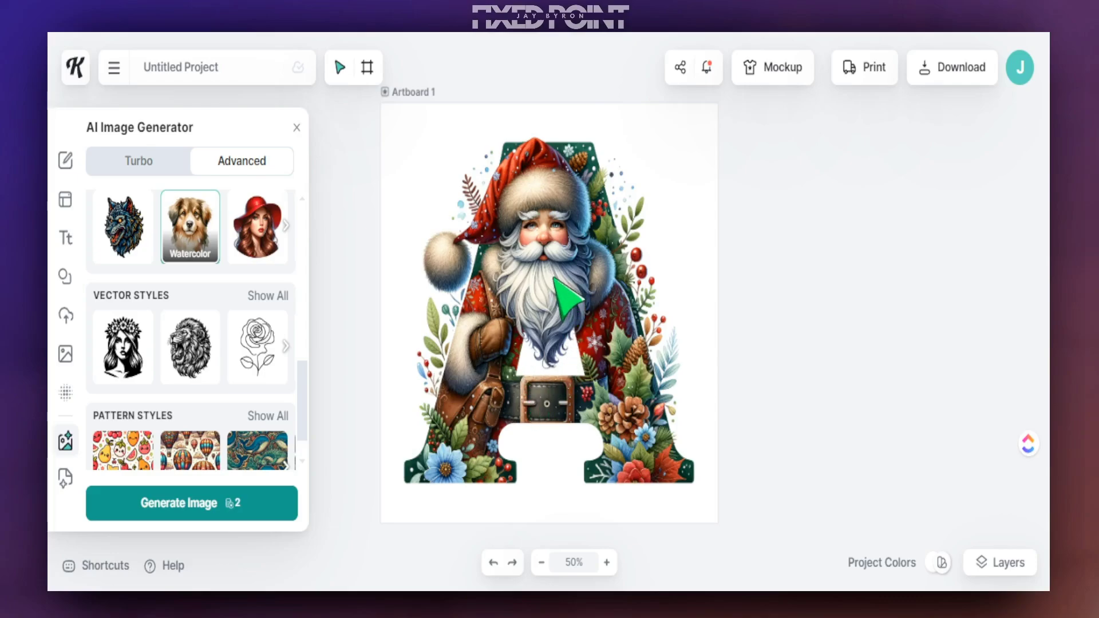
# Adjust the Santa letter A image on Artboard 1 and close the AI Image Generator
pyautogui.moveTo(554, 278); pyautogui.dragTo(551, 273)
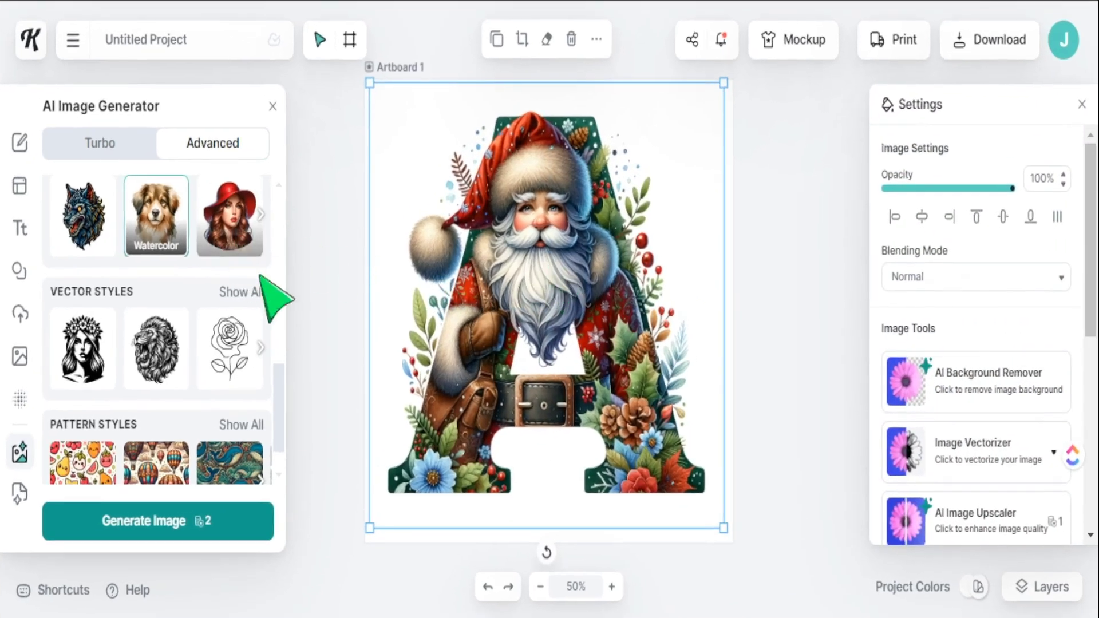
pyautogui.scroll(5, 218, 378)
pyautogui.scroll(3, 133, 332)
pyautogui.moveTo(544, 313); pyautogui.dragTo(557, 309)
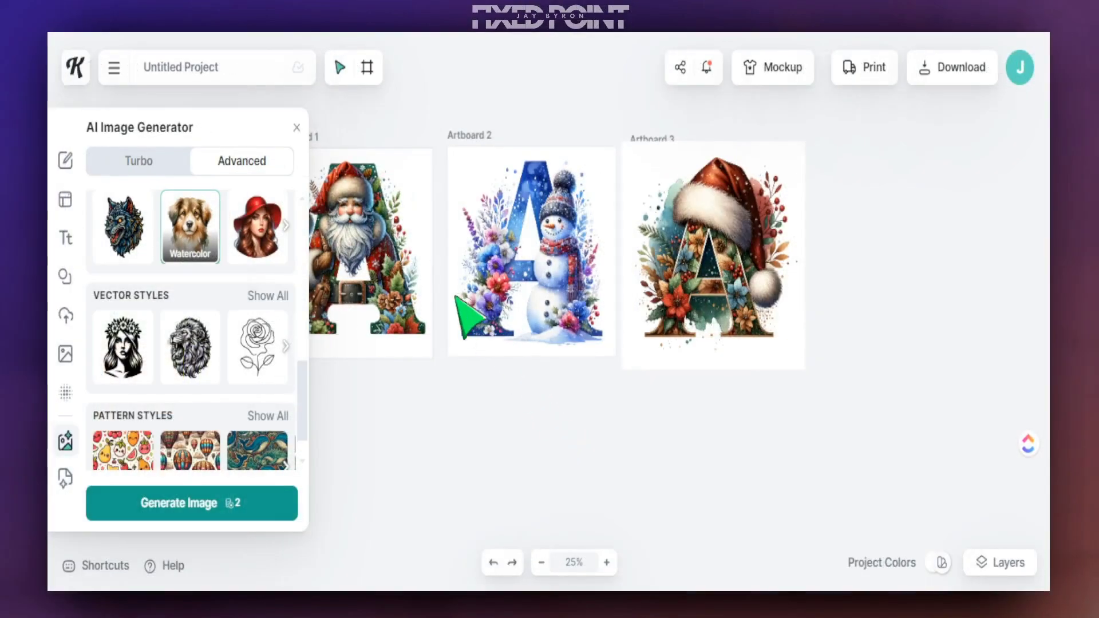
pyautogui.click(296, 126)
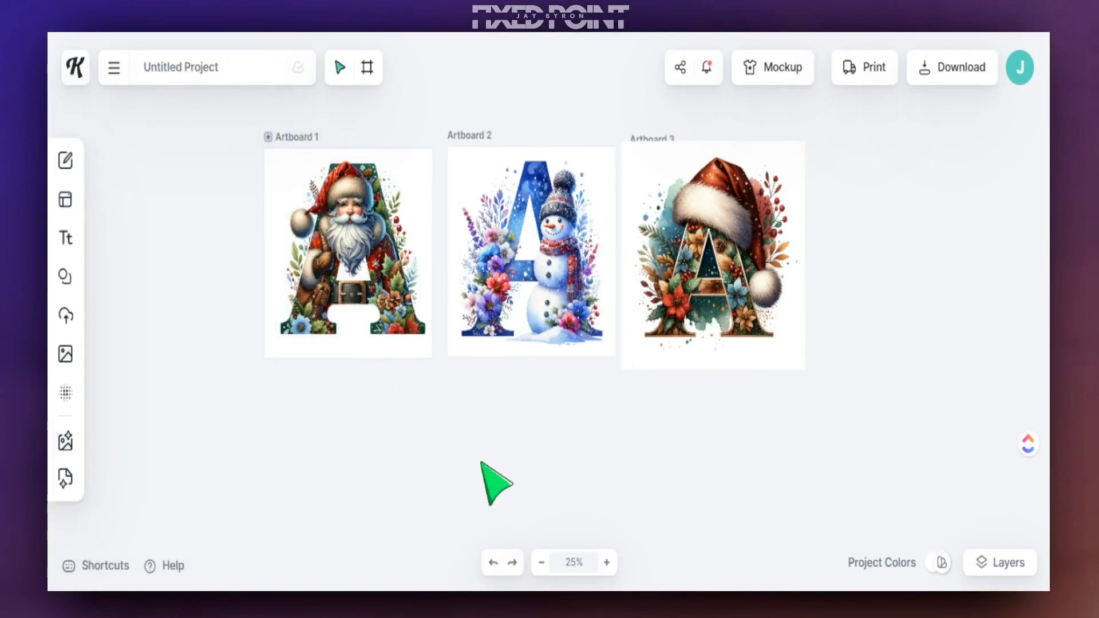
# Examine the snowman letter design on Artboard 2 and the Santa hat letter design on Artboard 3 up close
pyautogui.click(606, 562)
pyautogui.click(541, 563)
pyautogui.click(465, 148)
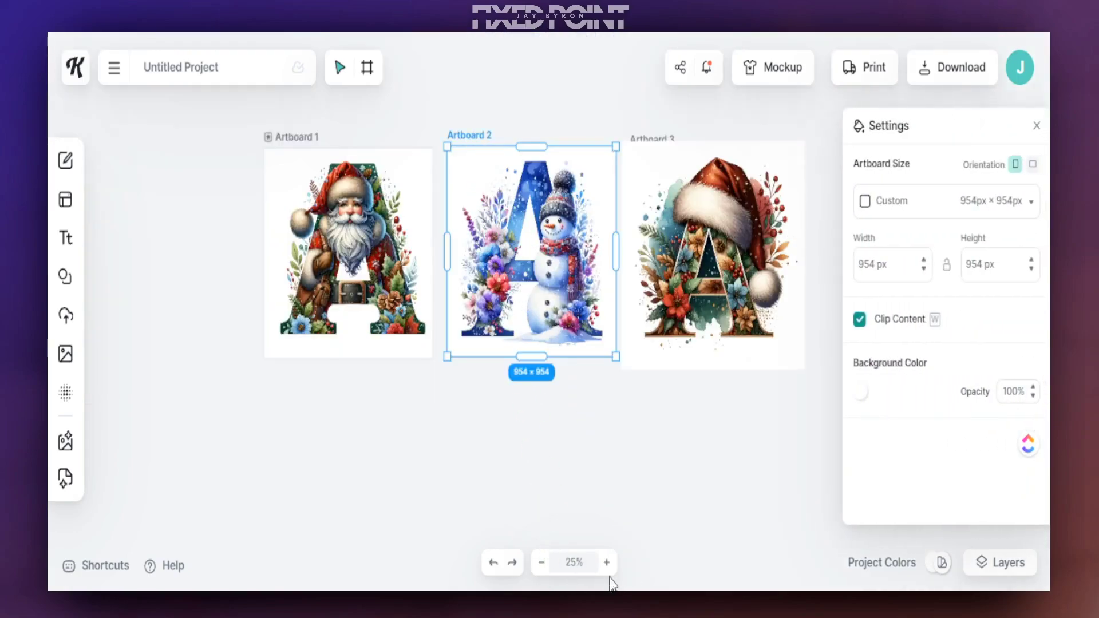
pyautogui.click(607, 562)
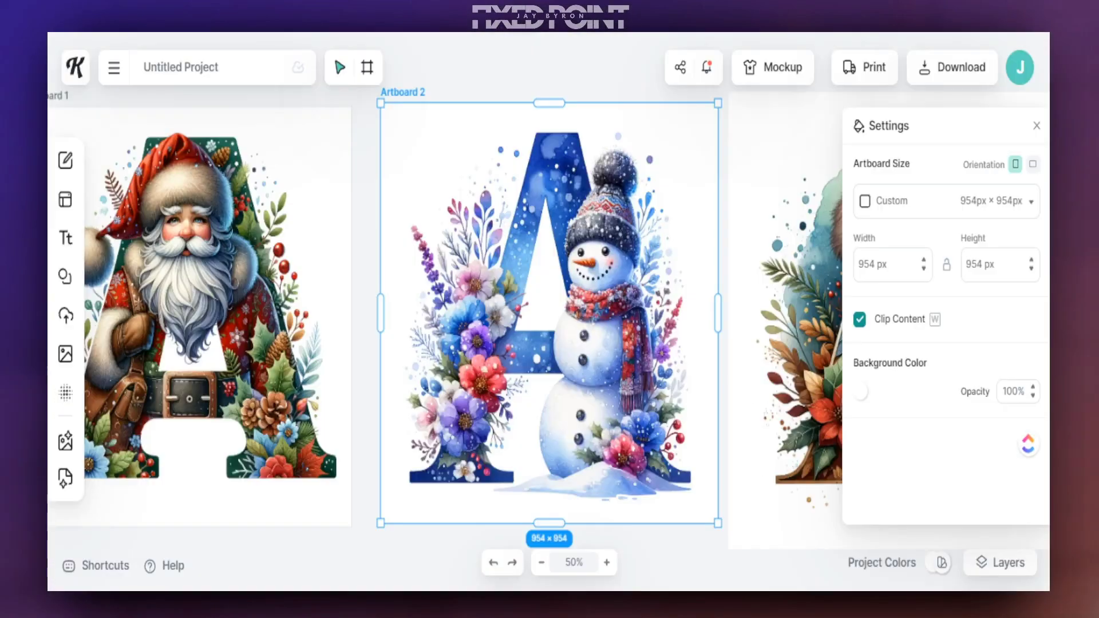
pyautogui.click(542, 563)
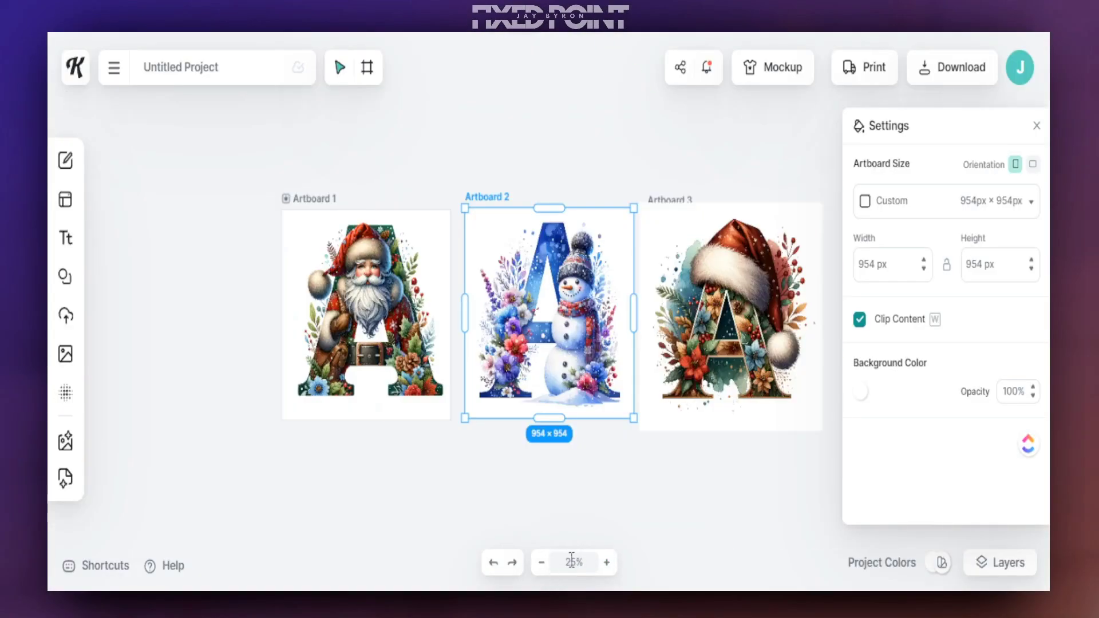
pyautogui.click(701, 280)
pyautogui.click(675, 199)
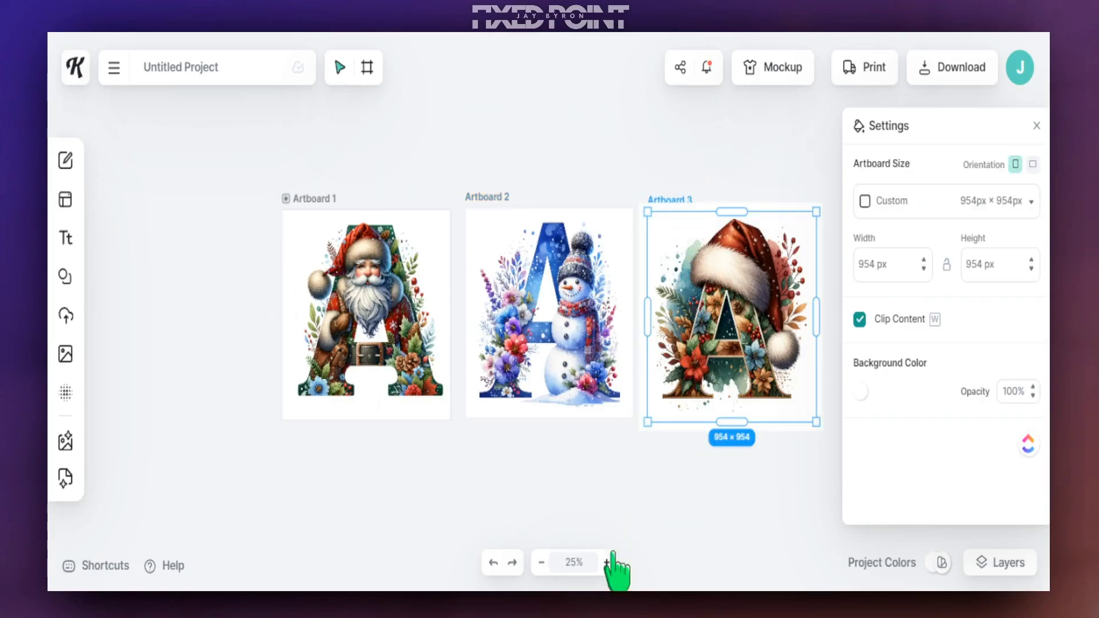
pyautogui.click(607, 563)
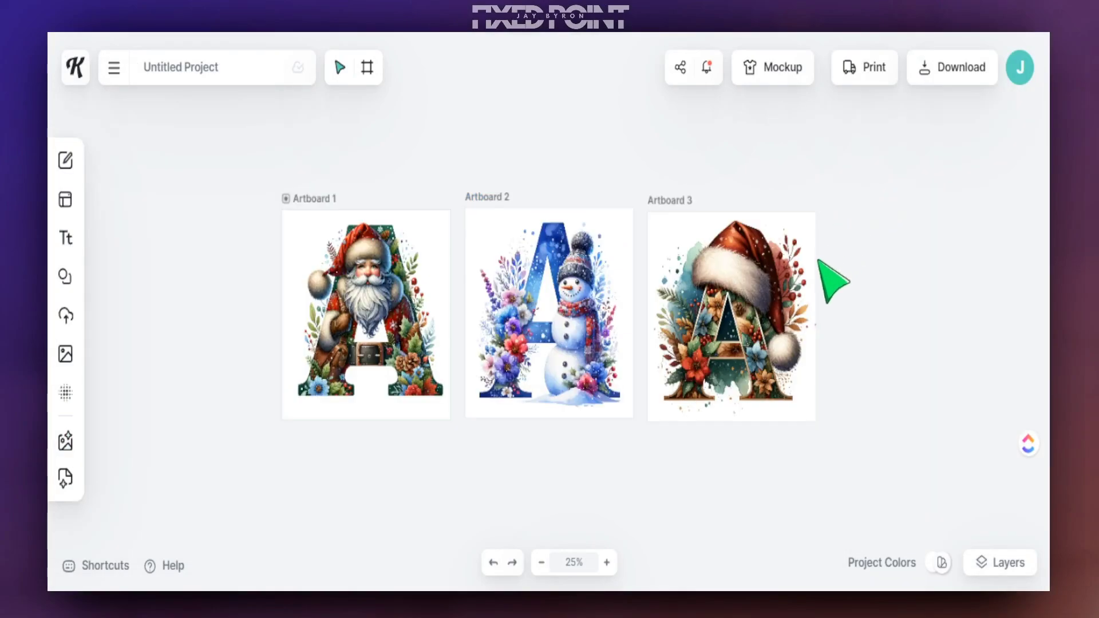
# Remove the background from the snowman letter image on Artboard 2 with the AI Background Remover
pyautogui.click(346, 312)
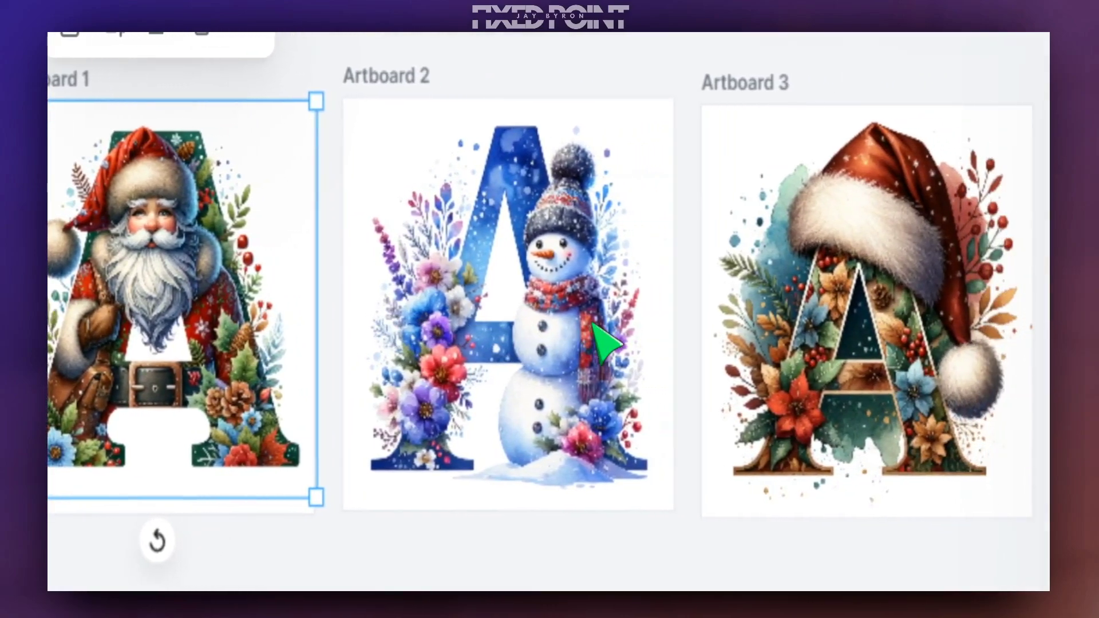
pyautogui.click(593, 325)
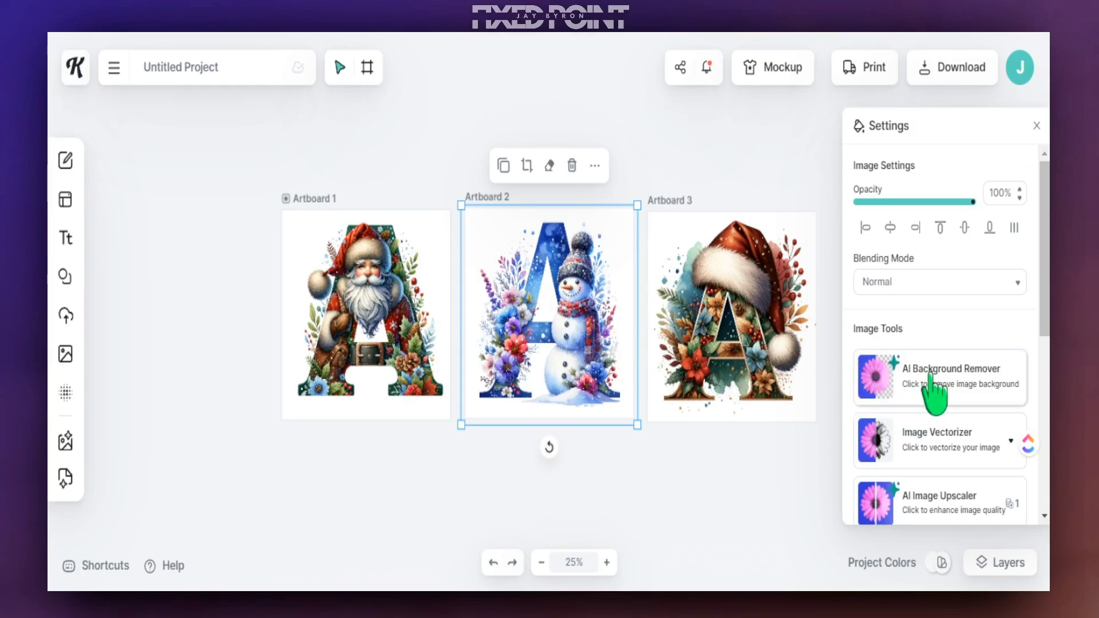
pyautogui.click(930, 373)
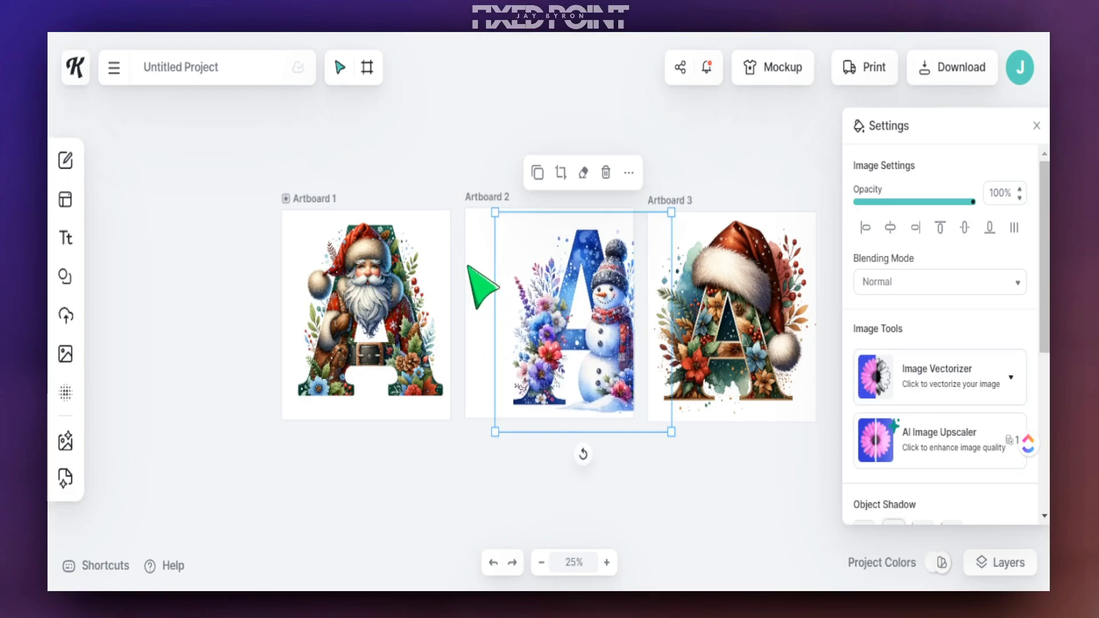
pyautogui.click(475, 283)
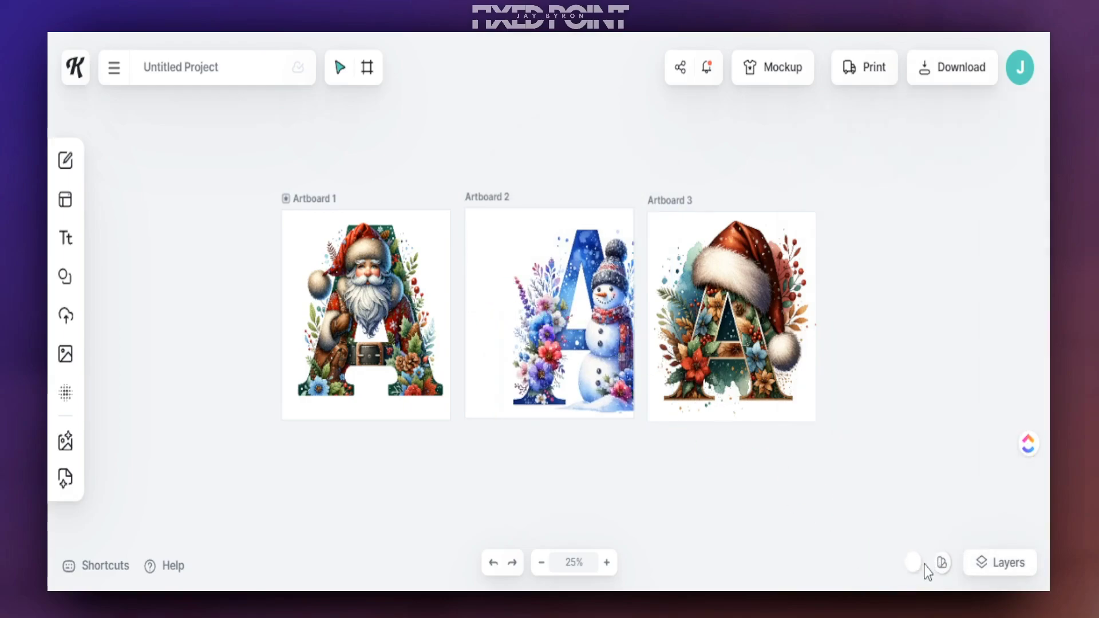
# Change the white project color to dark gray and shift the Santa hat image to expose the artboard behind it
pyautogui.click(914, 563)
pyautogui.moveTo(834, 294); pyautogui.dragTo(831, 391)
pyautogui.click(716, 343)
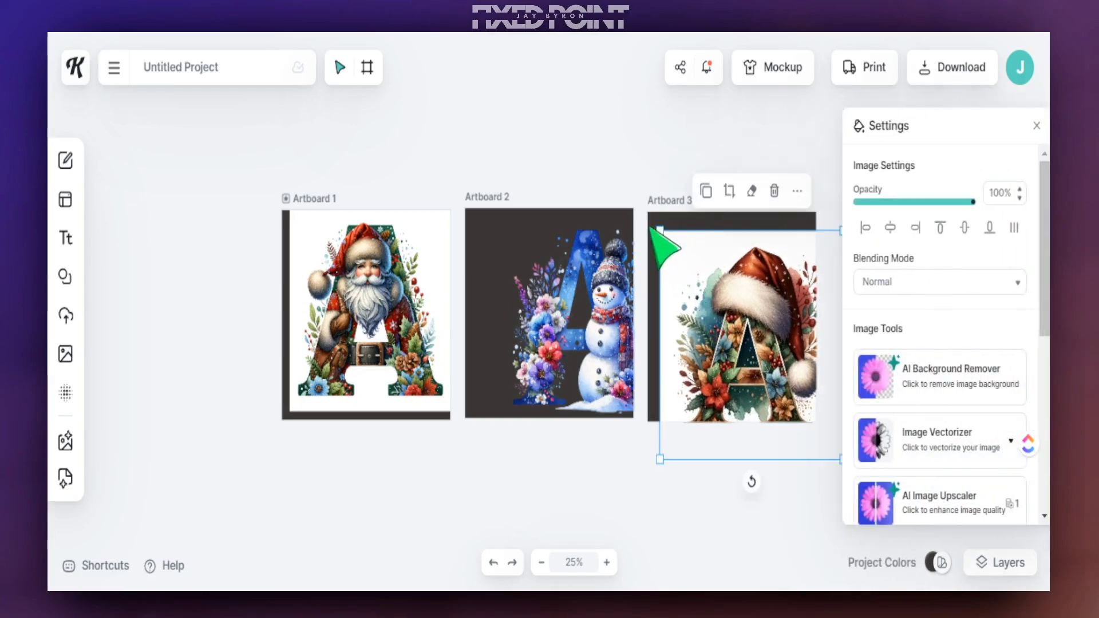
# Reposition the snowman and Santa hat letter images so each sits within its own artboard
pyautogui.moveTo(602, 312)
pyautogui.mouseDown()
pyautogui.moveTo(589, 343)
pyautogui.moveTo(583, 322)
pyautogui.mouseUp()
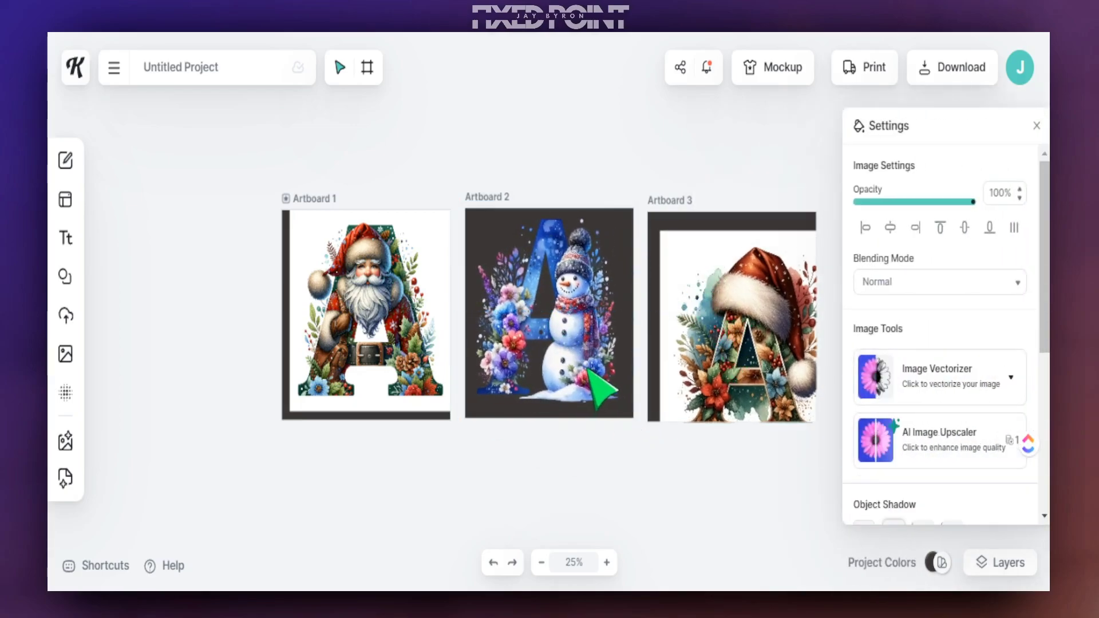
pyautogui.moveTo(716, 343); pyautogui.dragTo(710, 323)
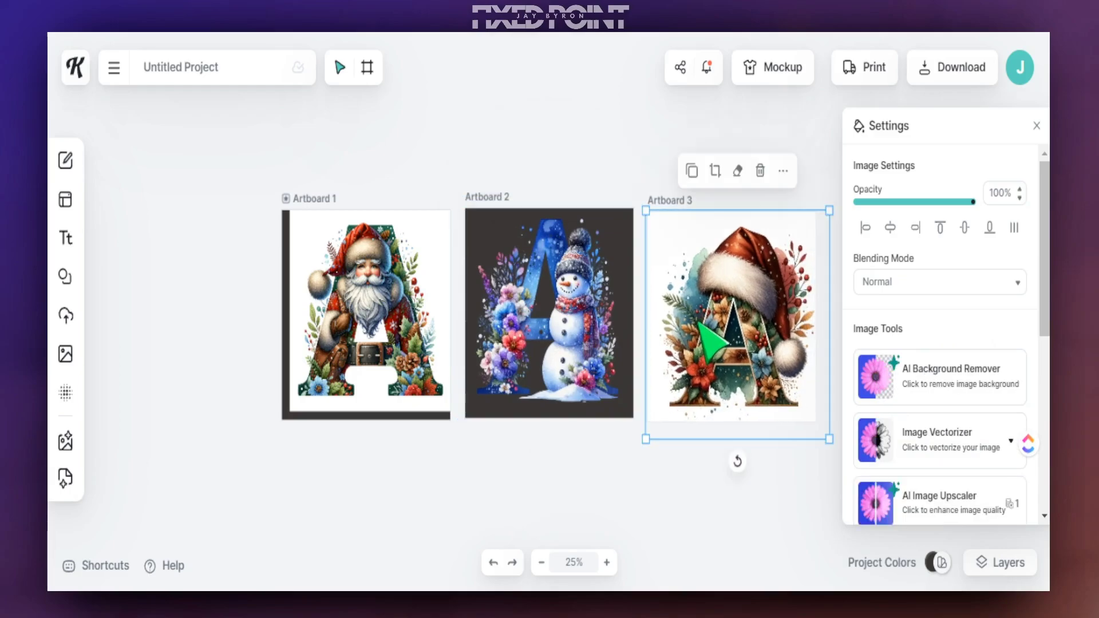
pyautogui.click(738, 502)
pyautogui.click(491, 233)
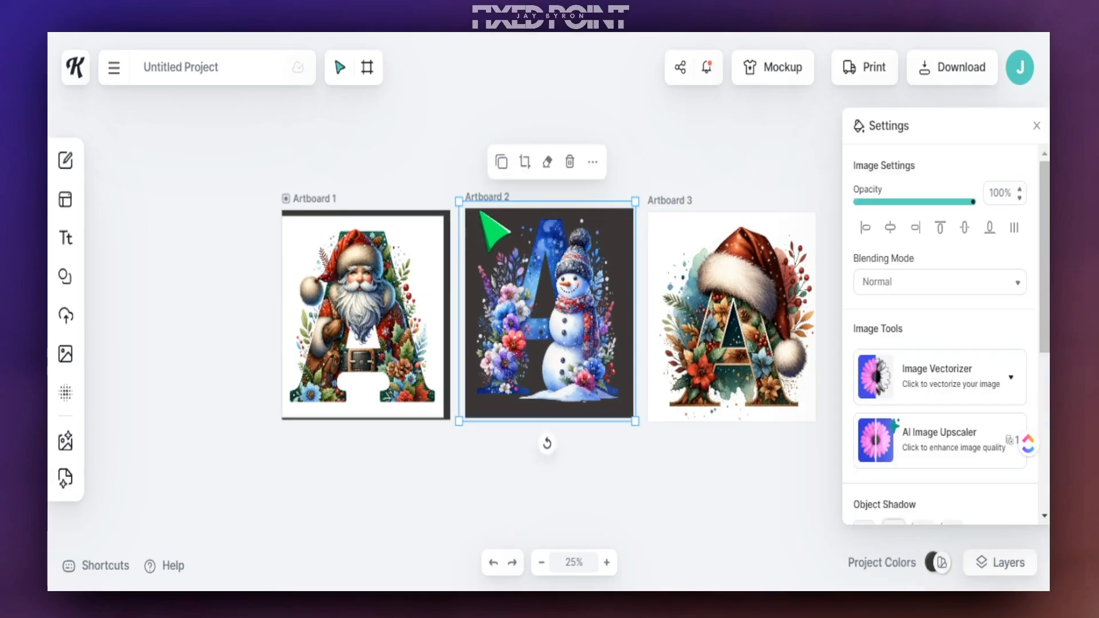
pyautogui.moveTo(534, 294)
pyautogui.mouseDown()
pyautogui.moveTo(547, 303)
pyautogui.moveTo(522, 287)
pyautogui.mouseUp()
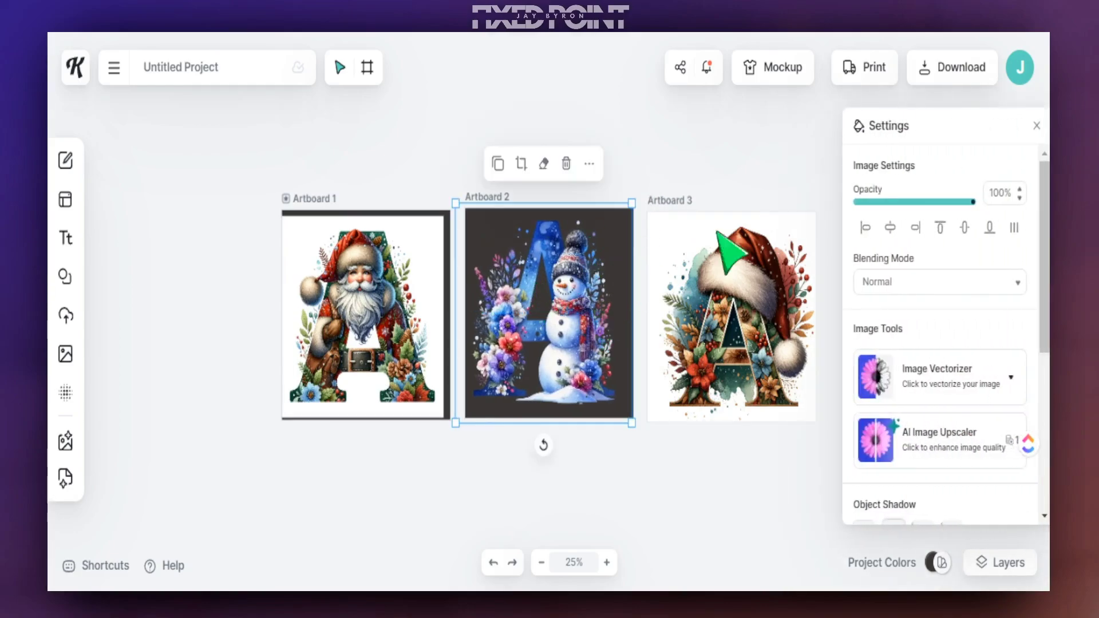
# Set the download to Artboard 2 only, as a PNG, with Remove Background turned on
pyautogui.click(924, 69)
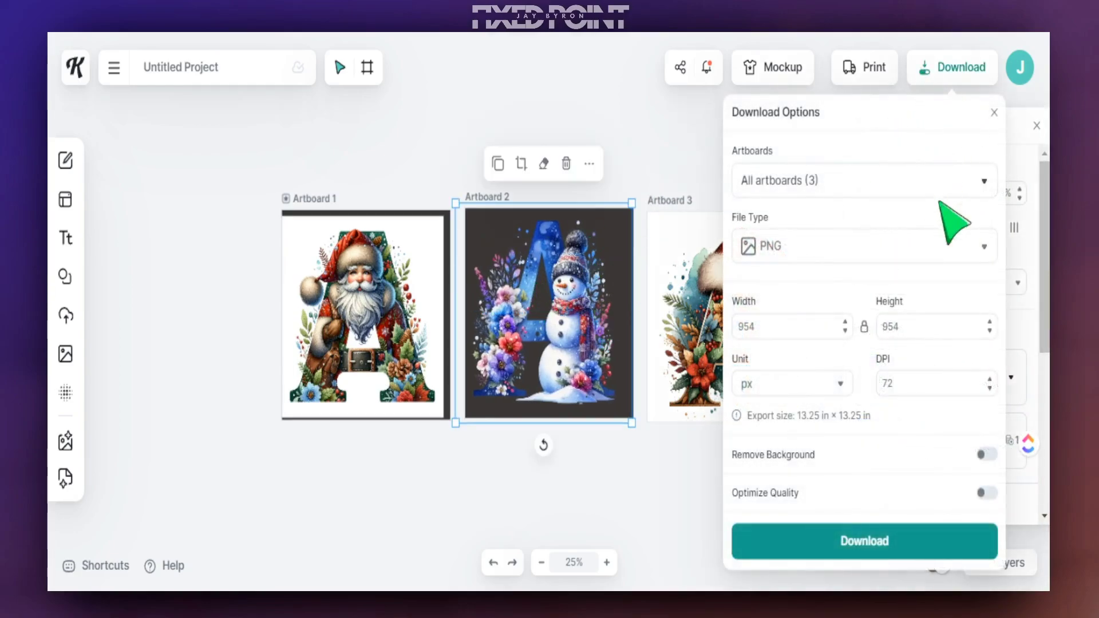
pyautogui.click(984, 181)
pyautogui.click(978, 237)
pyautogui.click(977, 354)
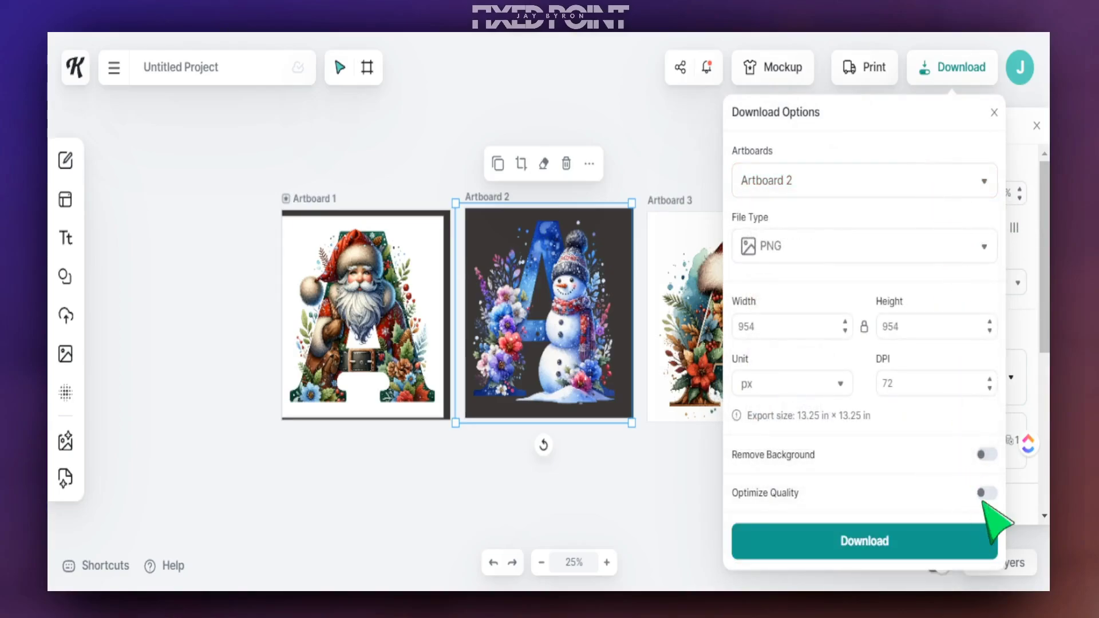
pyautogui.click(984, 454)
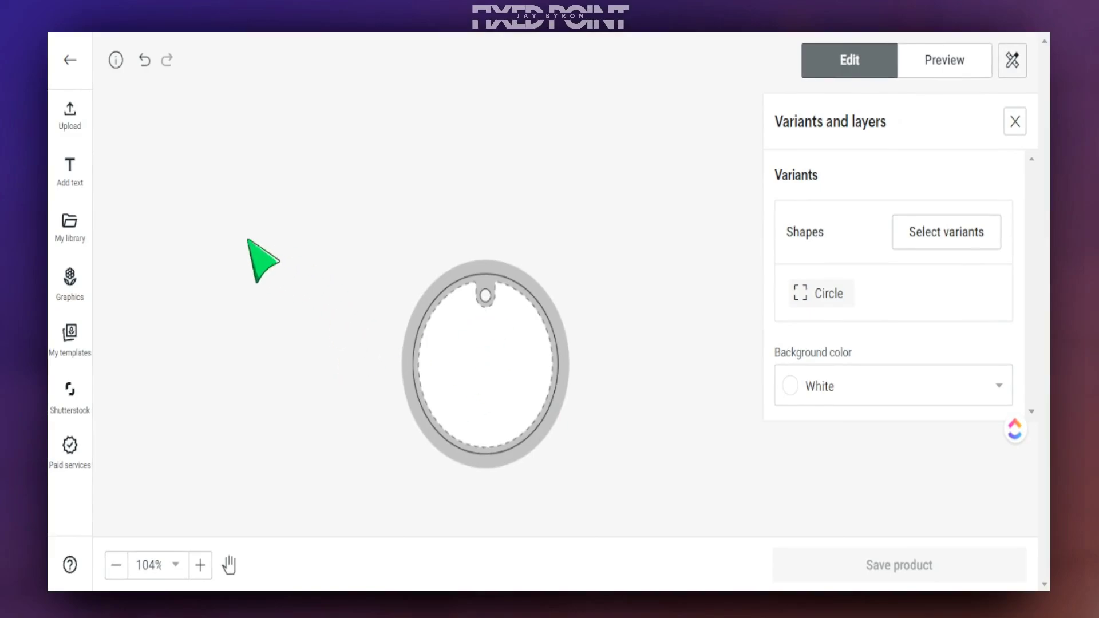
# Switch to Printify, upload Artboard 2 1.png to the circle ornament, and scale it down to fit inside the print area
pyautogui.click(70, 113)
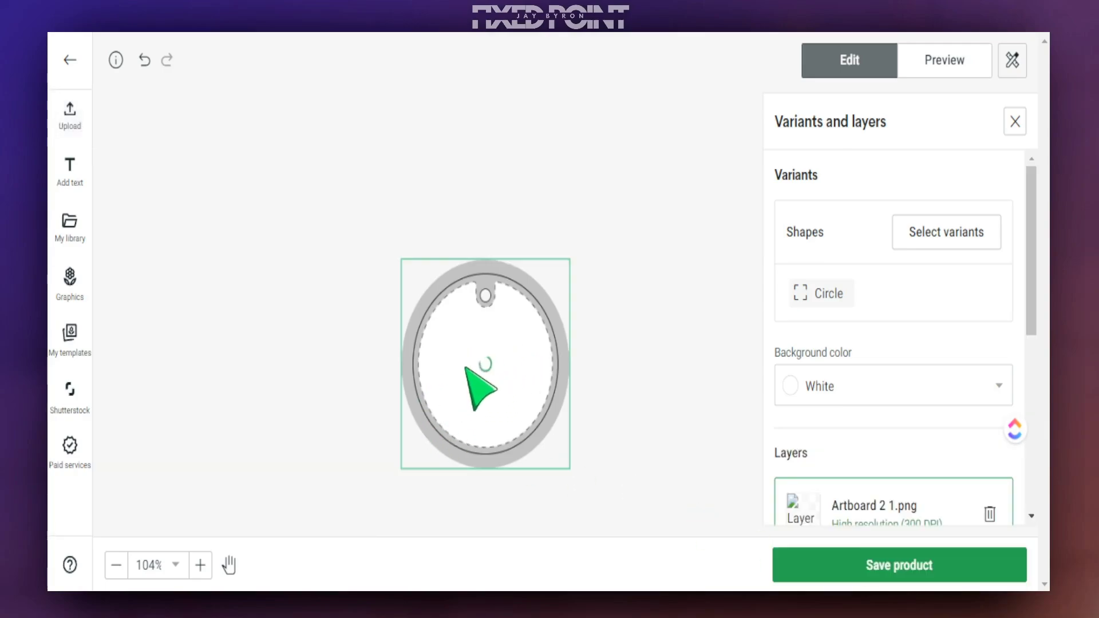
pyautogui.scroll(-2, 916, 463)
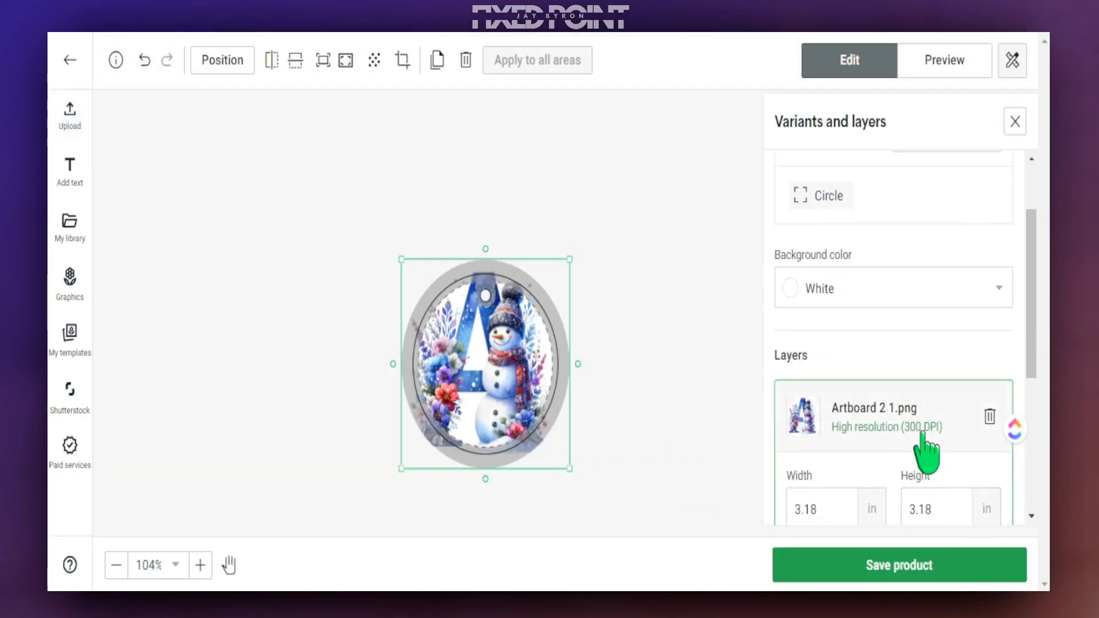
pyautogui.moveTo(572, 468); pyautogui.dragTo(507, 387)
pyautogui.click(522, 419)
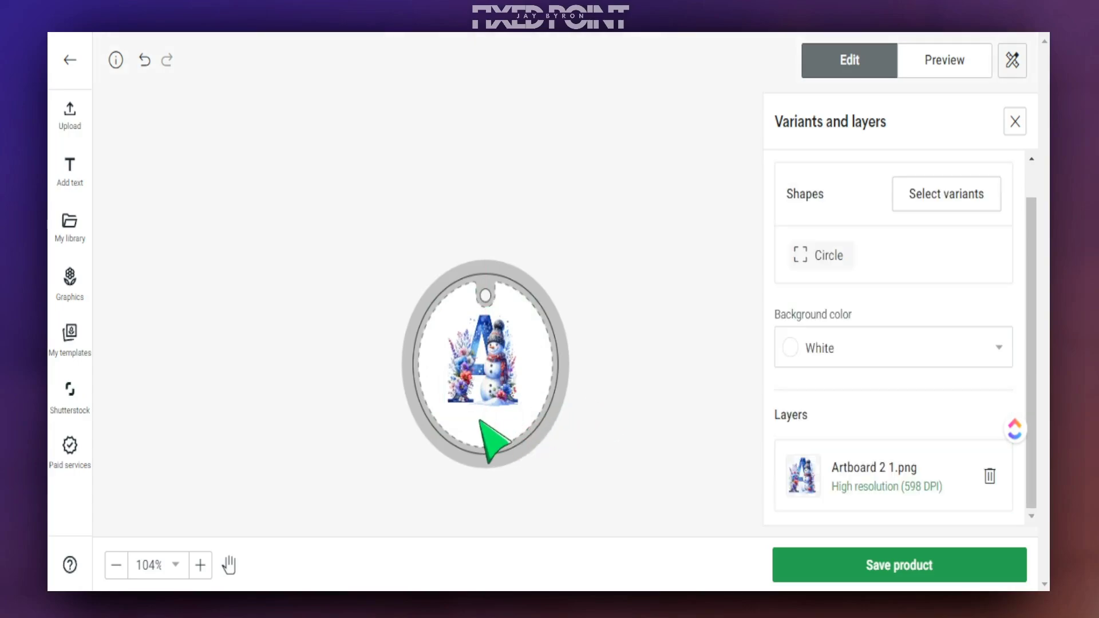
# Add the text "Angle" in the Allura font over the lower part of the ornament
pyautogui.click(70, 170)
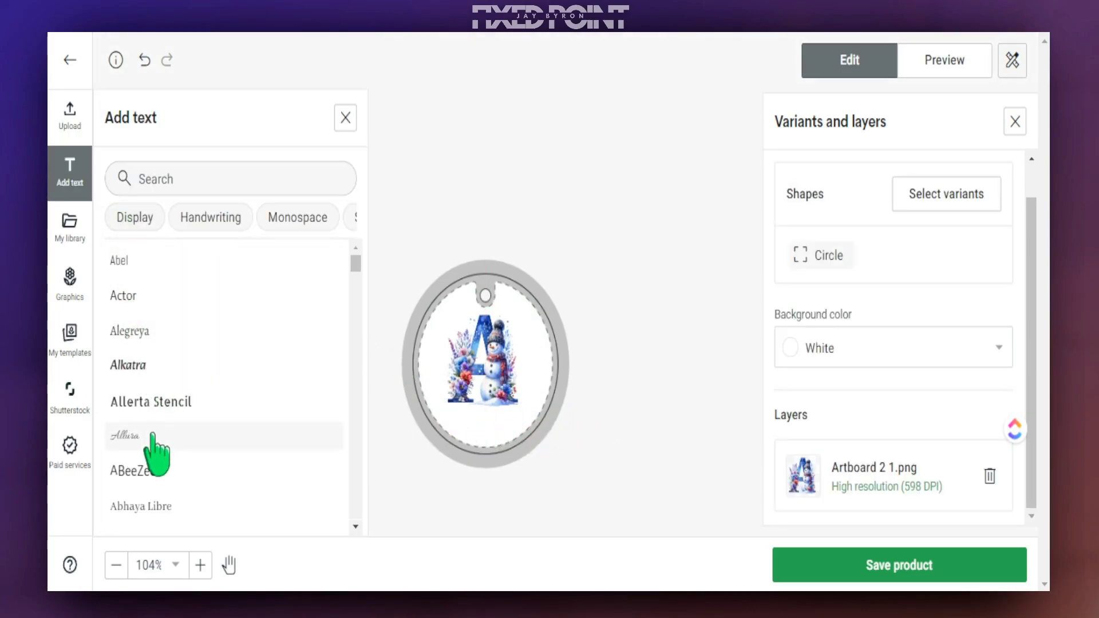
pyautogui.click(132, 438)
pyautogui.doubleClick(456, 364)
pyautogui.write('Angle')
pyautogui.click(545, 436)
pyautogui.click(449, 422)
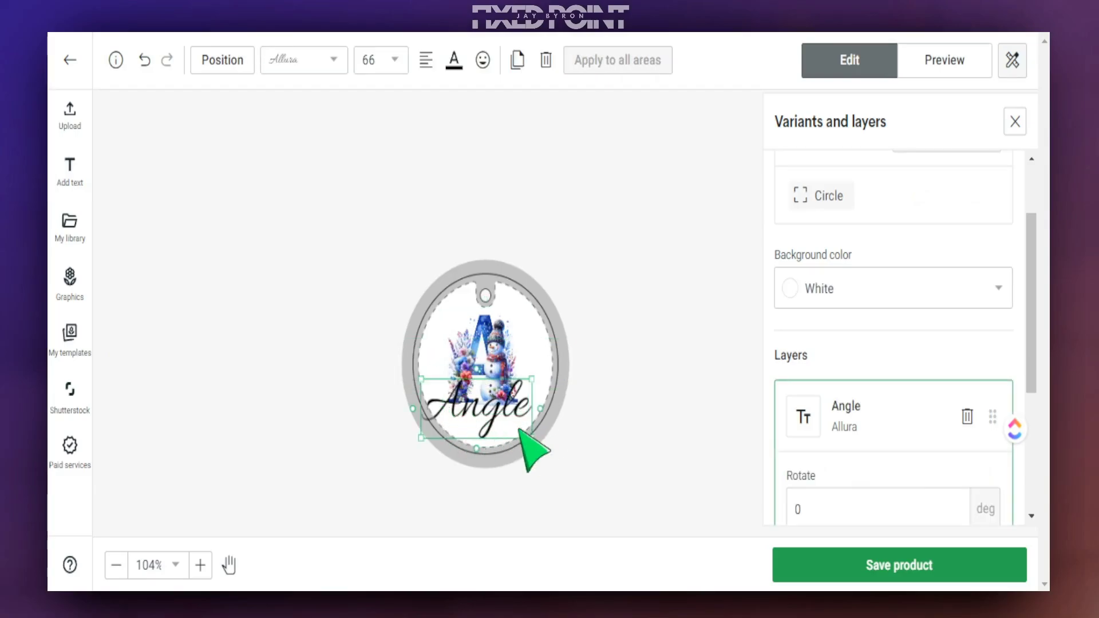
# Shrink the name text to a font size of about 31 and place it directly beneath the letter A
pyautogui.moveTo(532, 438); pyautogui.dragTo(510, 430)
pyautogui.click(200, 565)
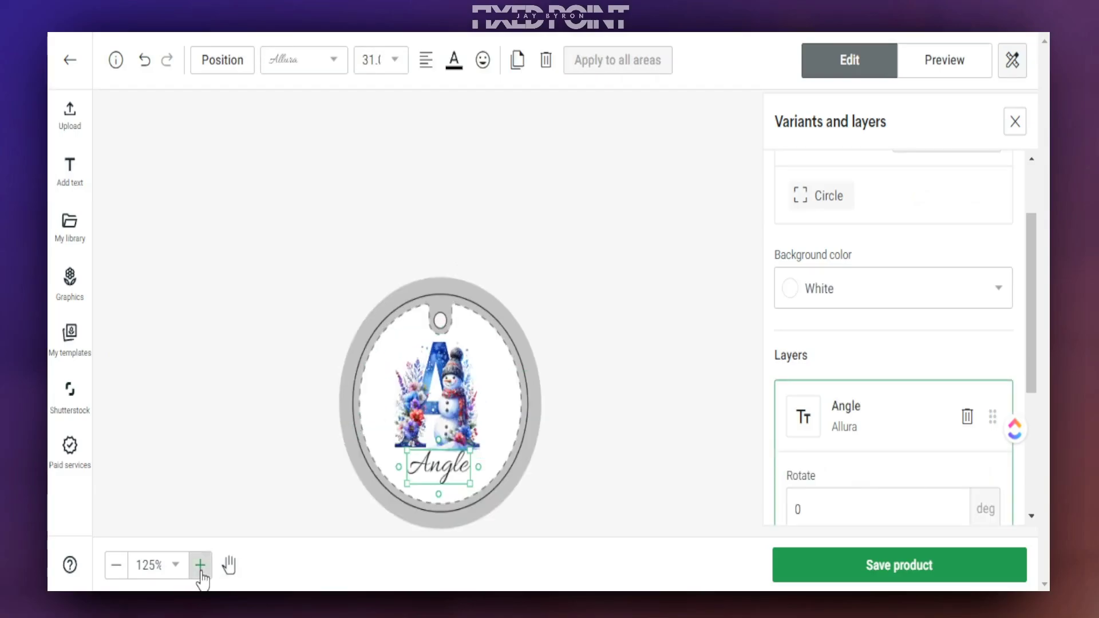
pyautogui.scroll(1, 450, 432)
pyautogui.scroll(-3, 450, 432)
pyautogui.scroll(5, 465, 382)
pyautogui.moveTo(462, 378); pyautogui.dragTo(447, 368)
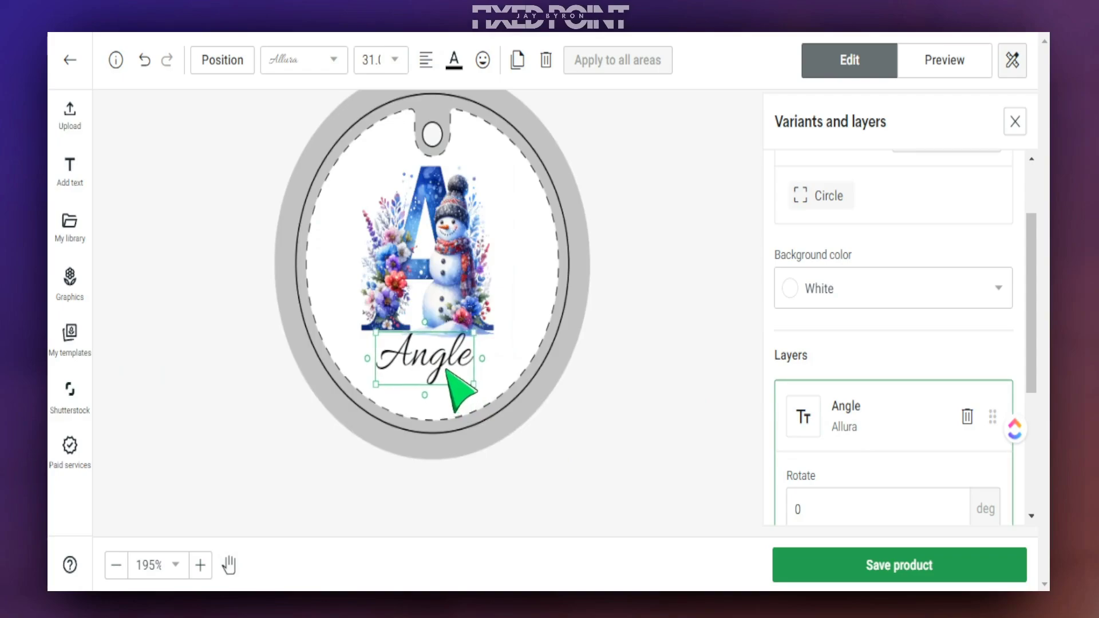
# Add the text "2024" in Archivo Black, shrink it, and centre it beneath the name on the ornament
pyautogui.click(70, 170)
pyautogui.write('2024')
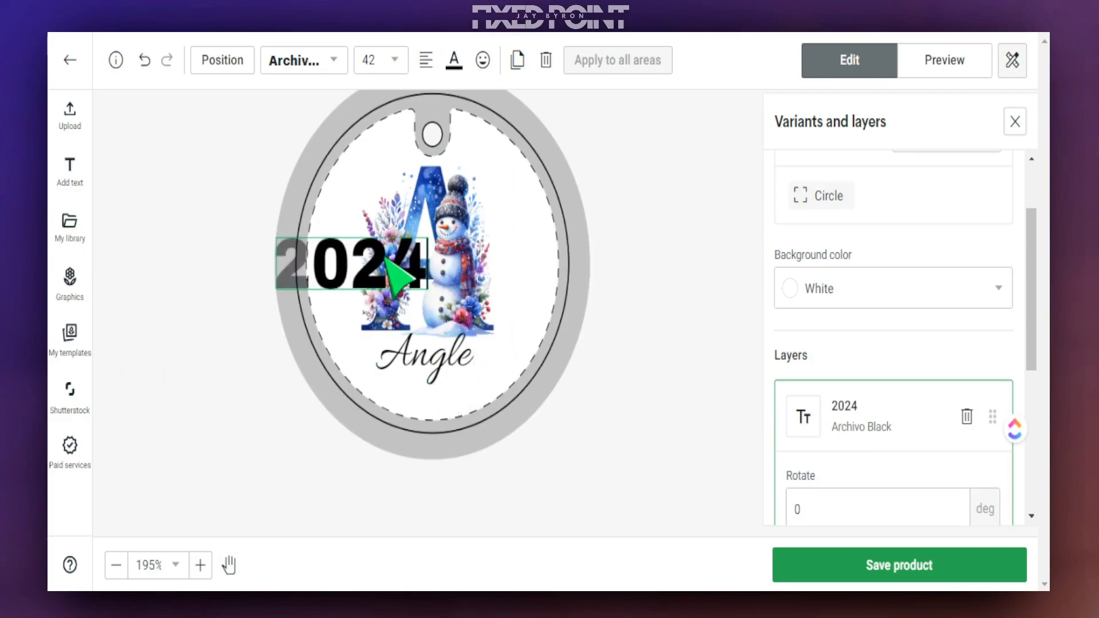
pyautogui.moveTo(375, 259); pyautogui.dragTo(441, 402)
pyautogui.click(633, 459)
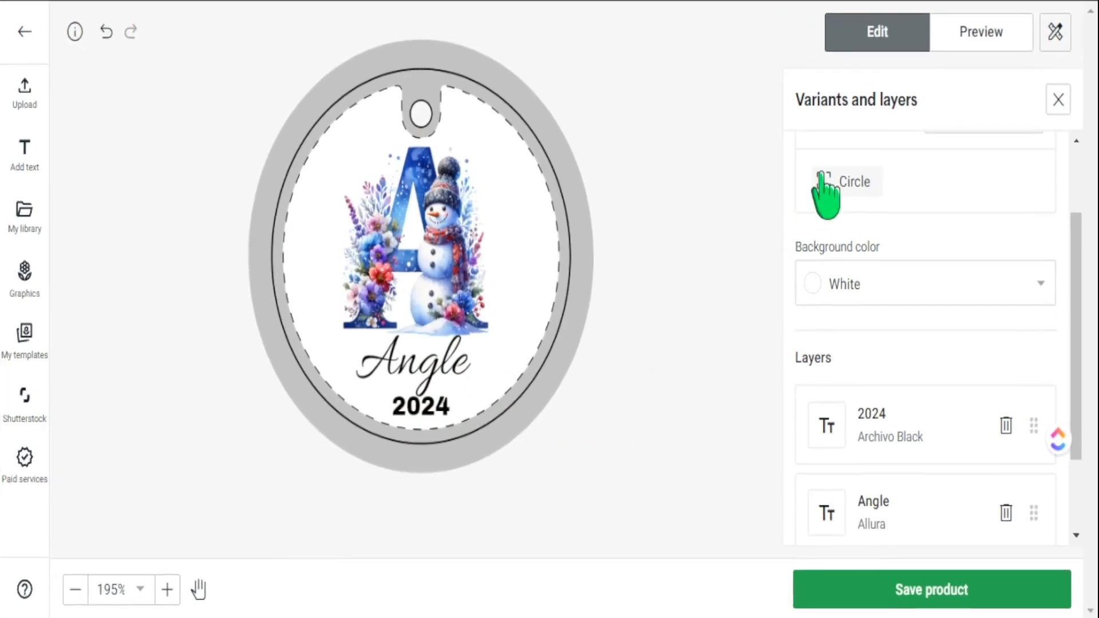
# Preview the ornament's front mockup and examine the printed snowman letter, name and year up close
pyautogui.click(978, 39)
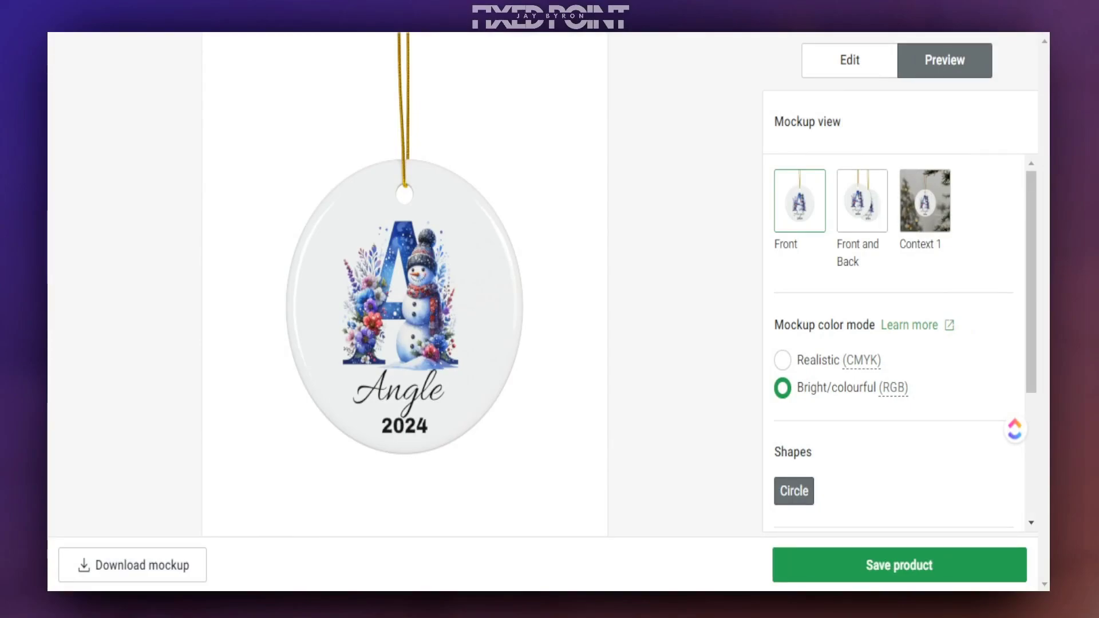
pyautogui.click(417, 358)
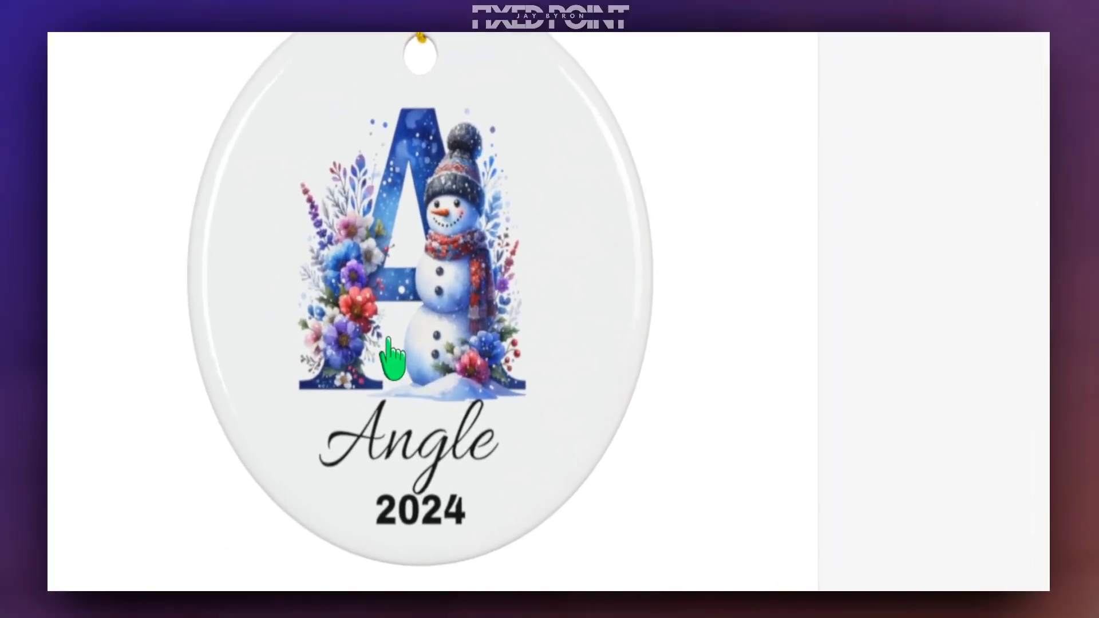
pyautogui.click(383, 210)
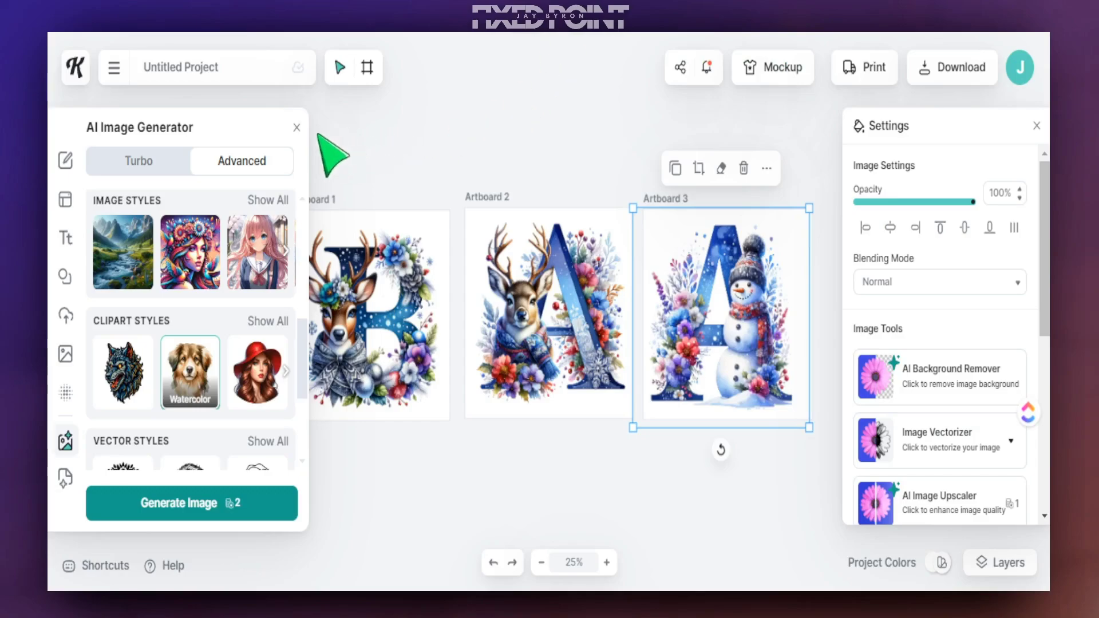
# Switch to Kittl, close the AI Image Generator, and clear the selection to view all three letter artboards
pyautogui.click(297, 125)
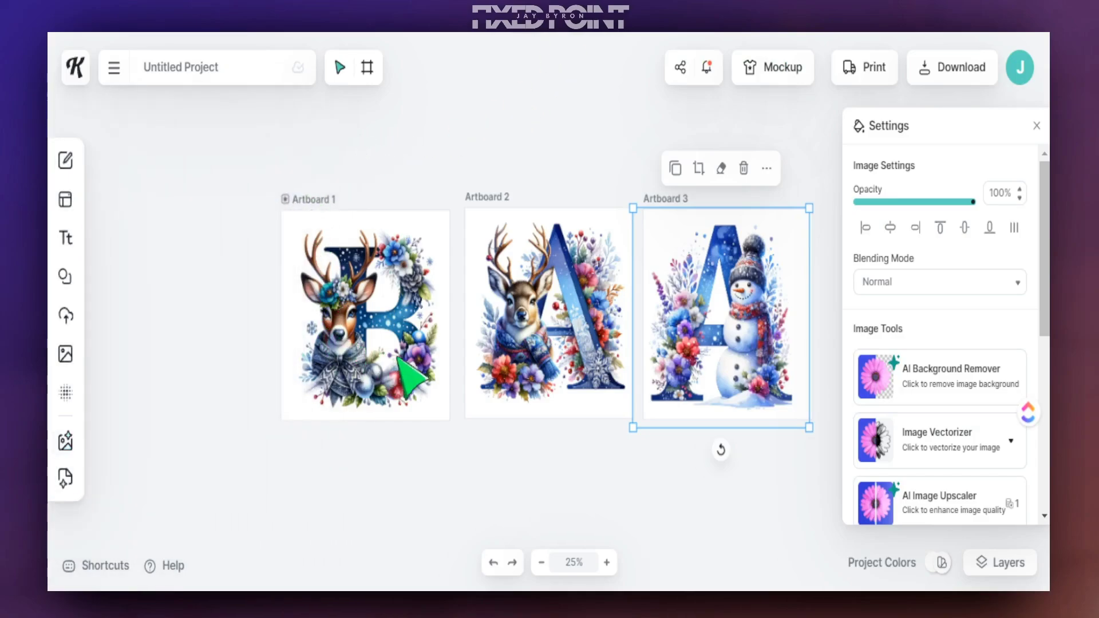
pyautogui.click(632, 446)
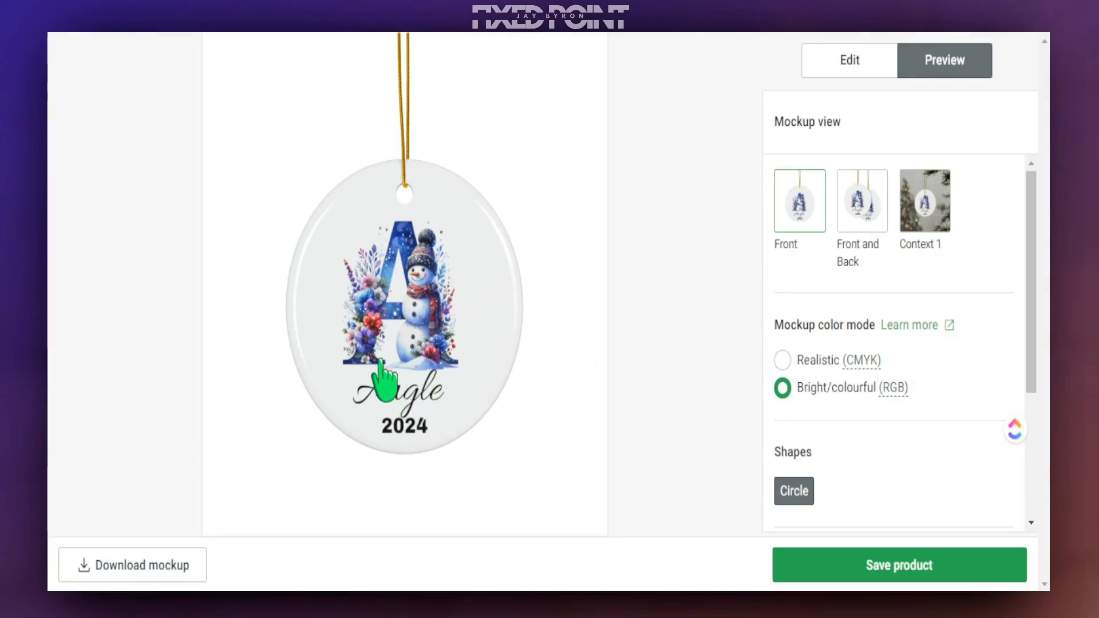
# Switch back to Printify and review the Front and Back, Context 1 and Front mockups of the ornament
pyautogui.click(862, 203)
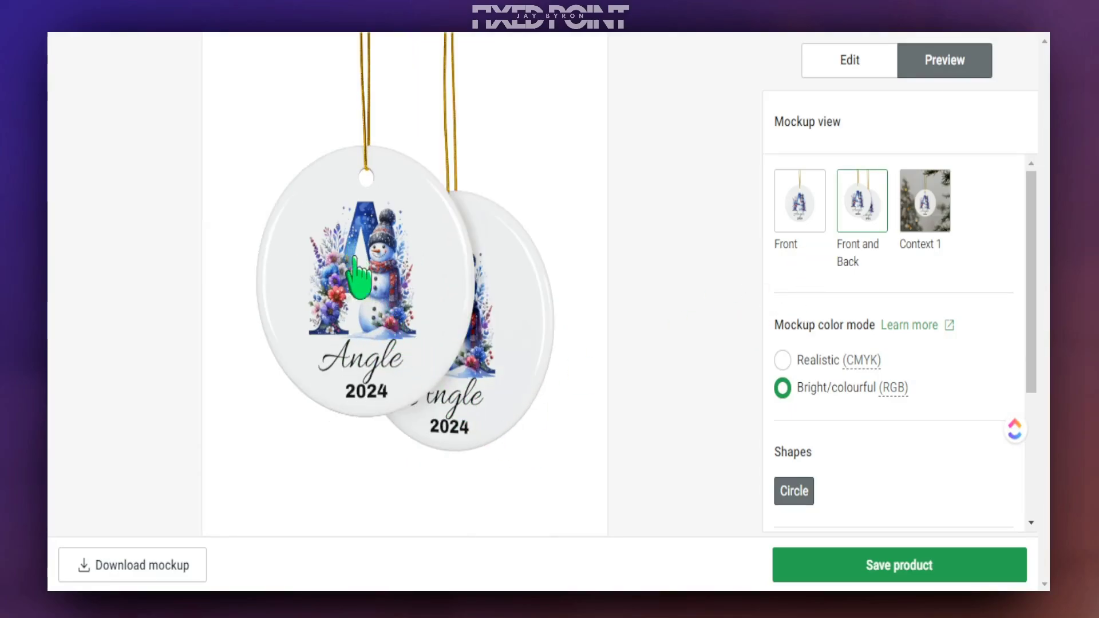
pyautogui.click(926, 211)
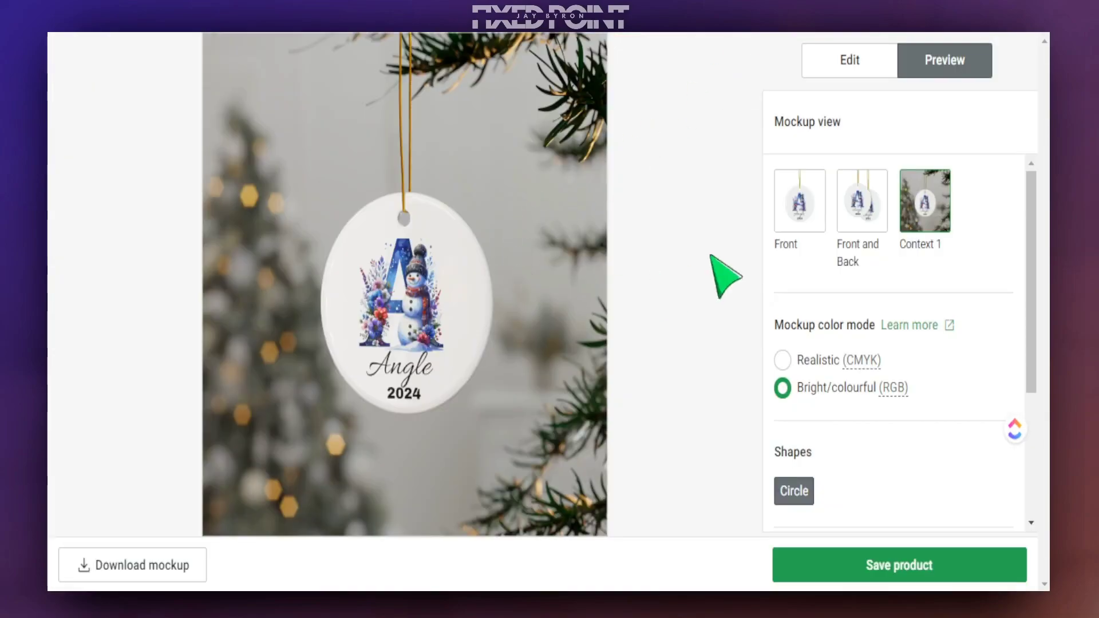
pyautogui.click(789, 218)
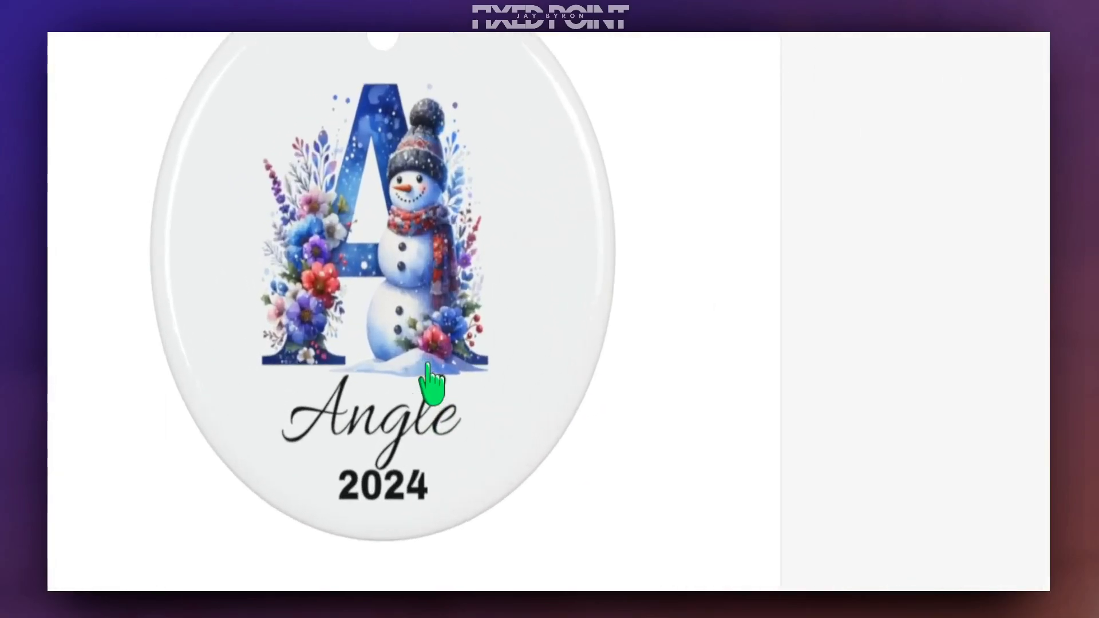